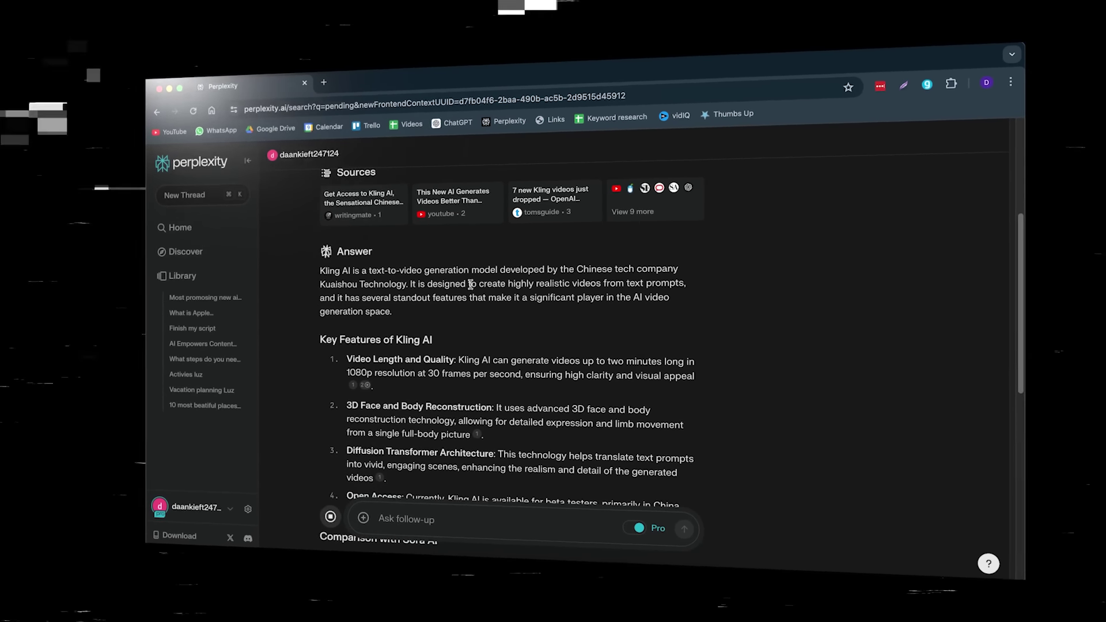
# Step: Scroll down the Perplexity page
pyautogui.scroll(-5, 470, 284)
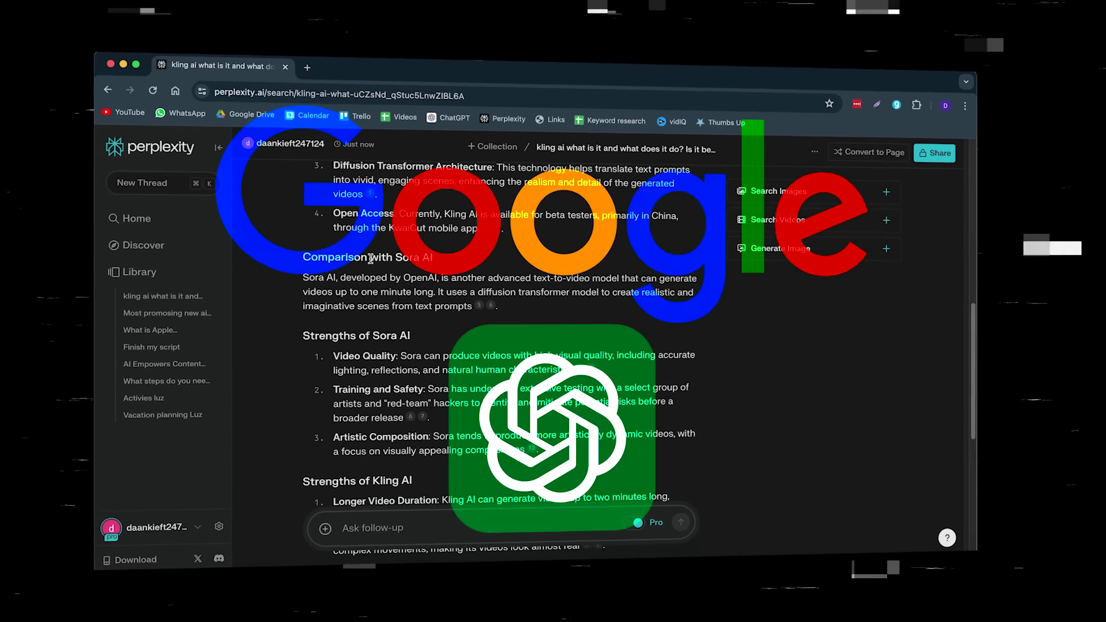
pyautogui.scroll(-8, 370, 259)
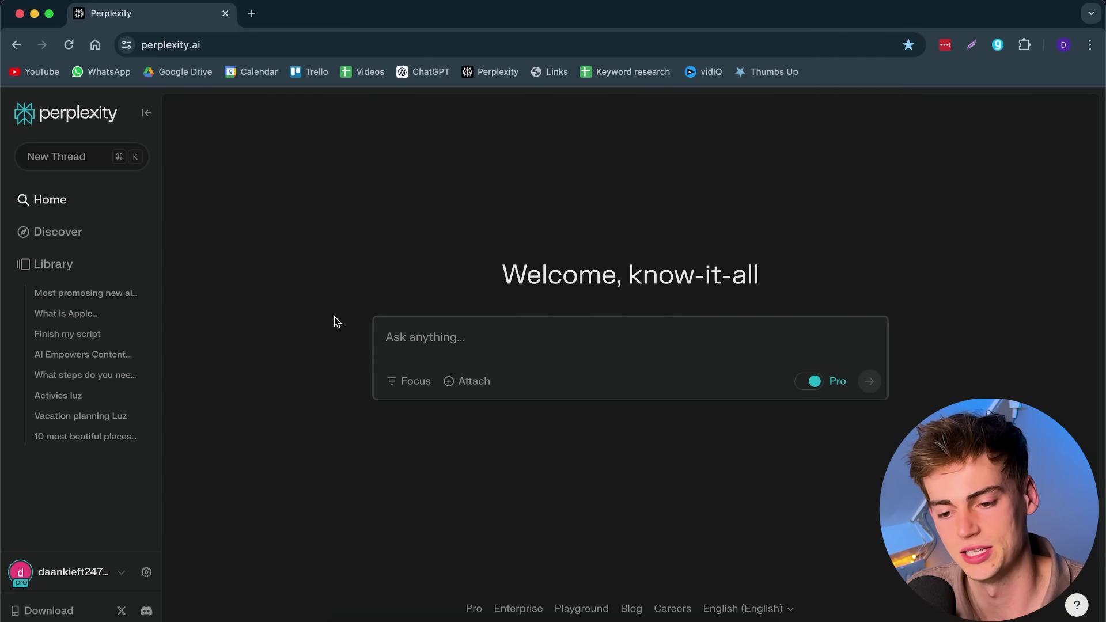
# Step: Ask what Kling AI is, what it does and whether it beats Sora, then read the answer
pyautogui.click(457, 340)
pyautogui.write('kling')
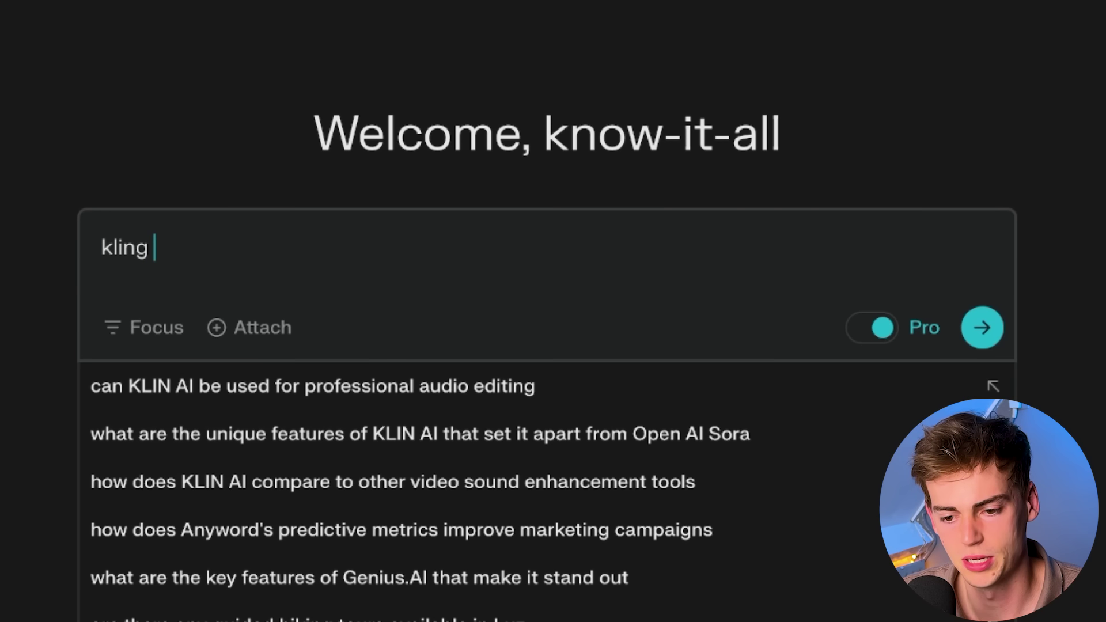
pyautogui.write(' ai what is it and what do')
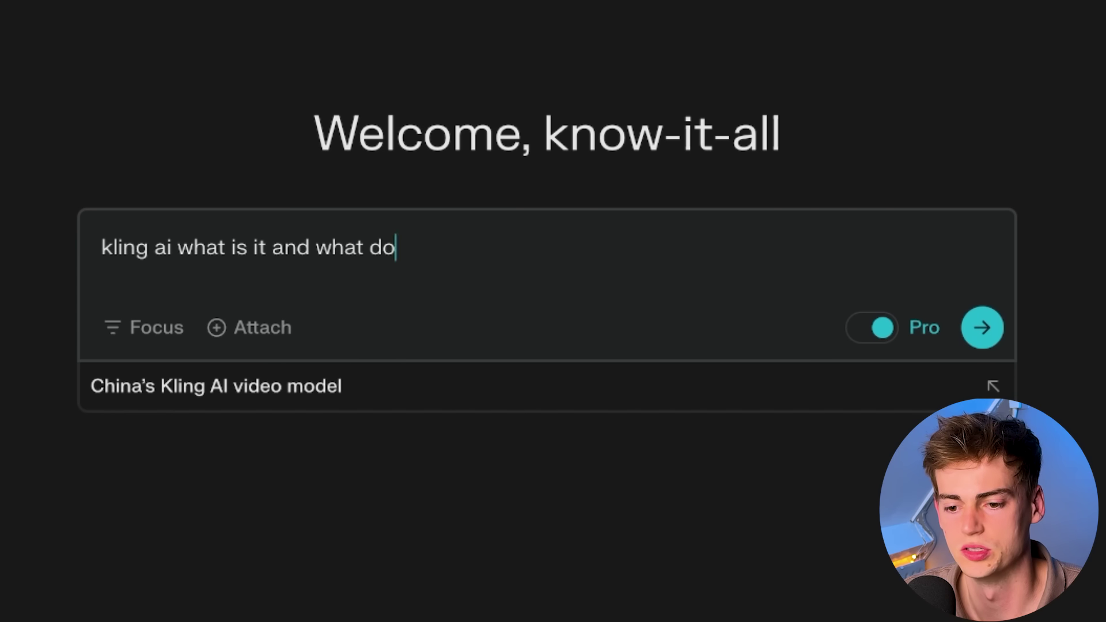
pyautogui.write('es it do? Is it be')
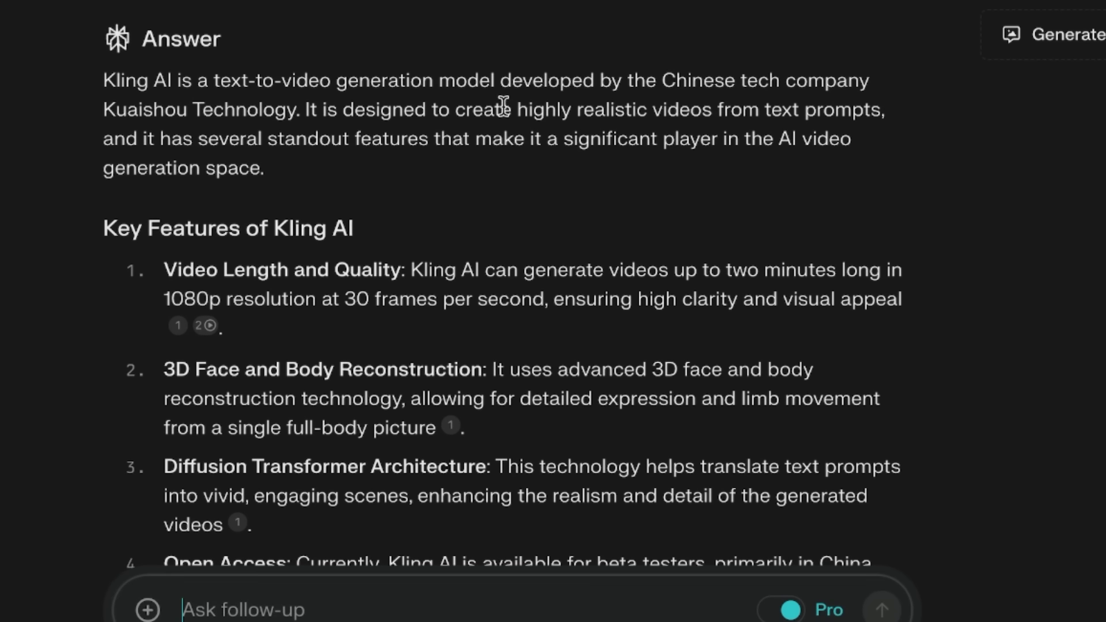
pyautogui.scroll(-3, 233, 176)
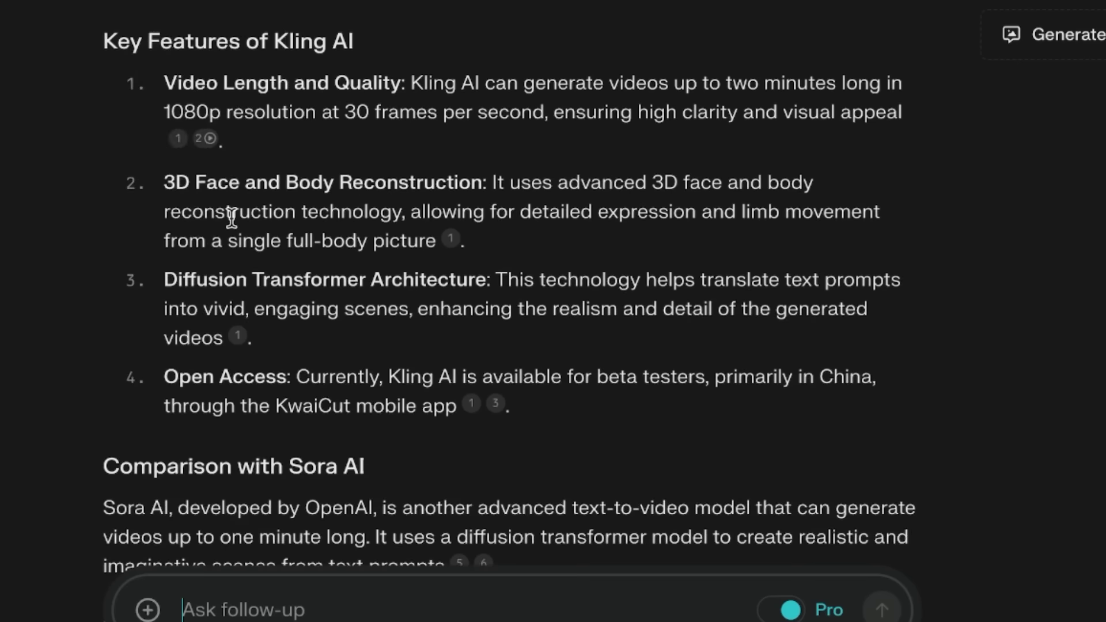
pyautogui.scroll(-8, 461, 201)
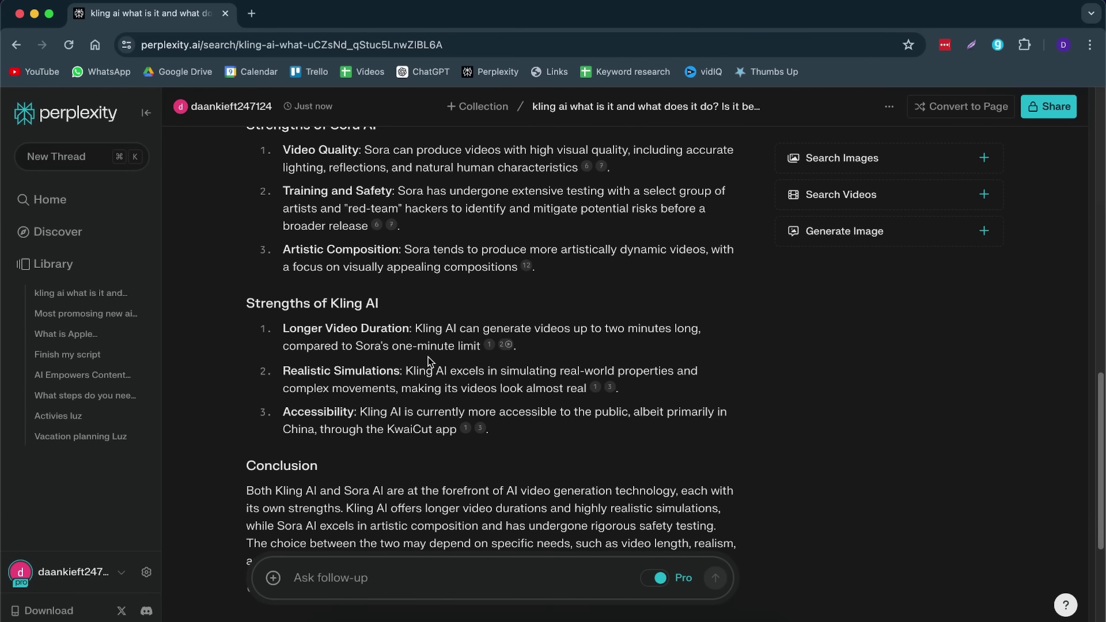
pyautogui.scroll(3, 429, 361)
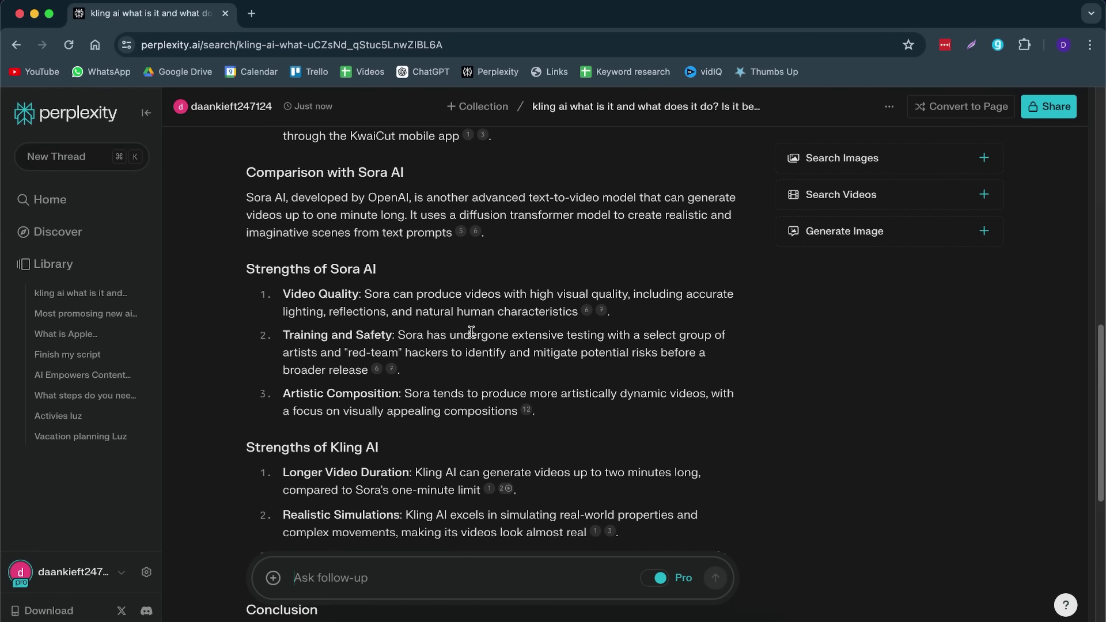
pyautogui.scroll(-5, 345, 259)
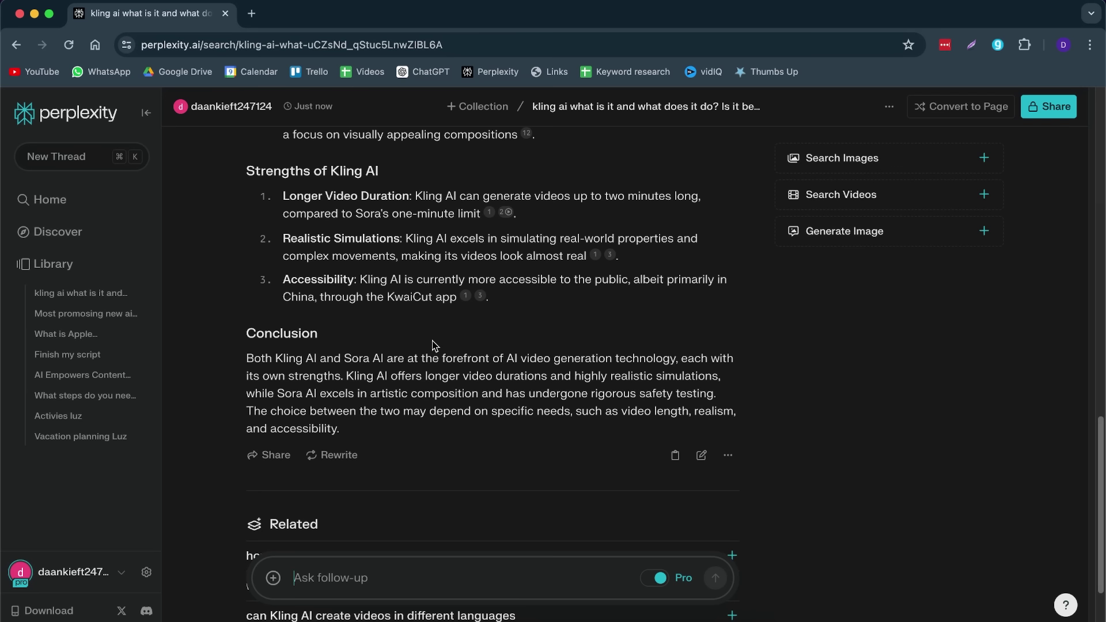
pyautogui.scroll(-2, 434, 345)
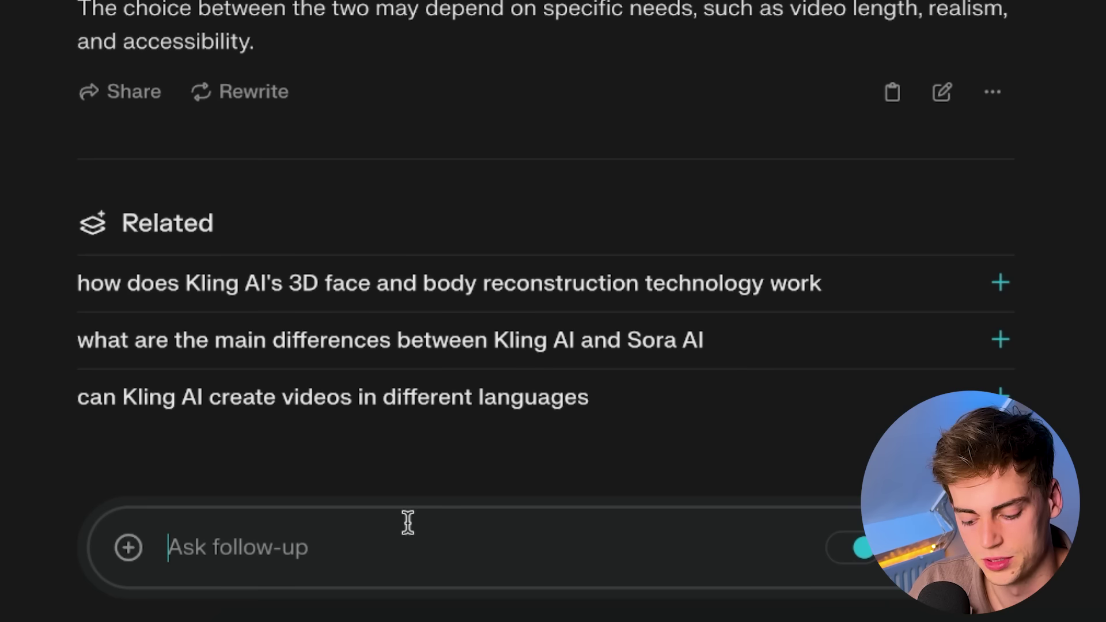
# Step: Ask the follow-up 'is it a safe tool to use' and review the safety answer
pyautogui.click(407, 520)
pyautogui.write('is it a safe tool to yo')
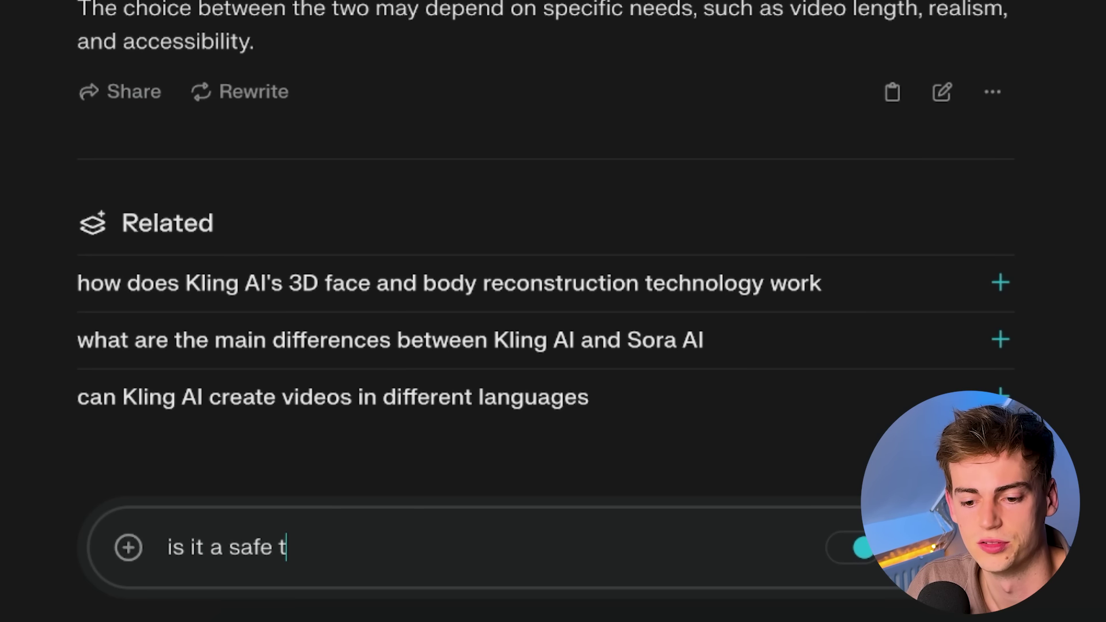
pyautogui.press('BackSpace')
pyautogui.press('BackSpace')
pyautogui.write('us')
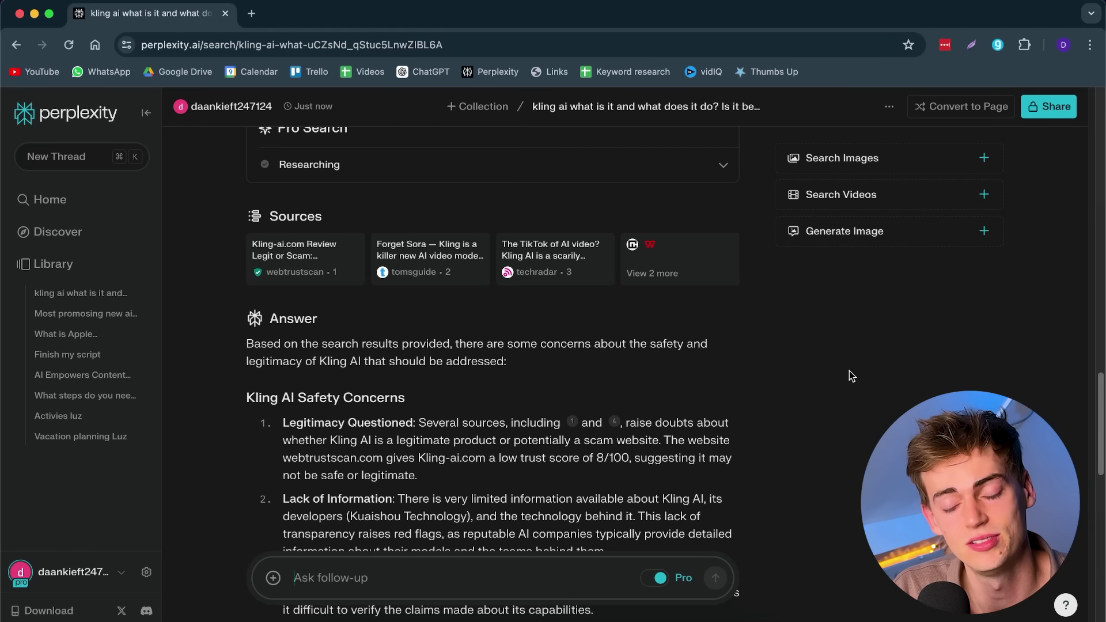
pyautogui.scroll(-10, 302, 475)
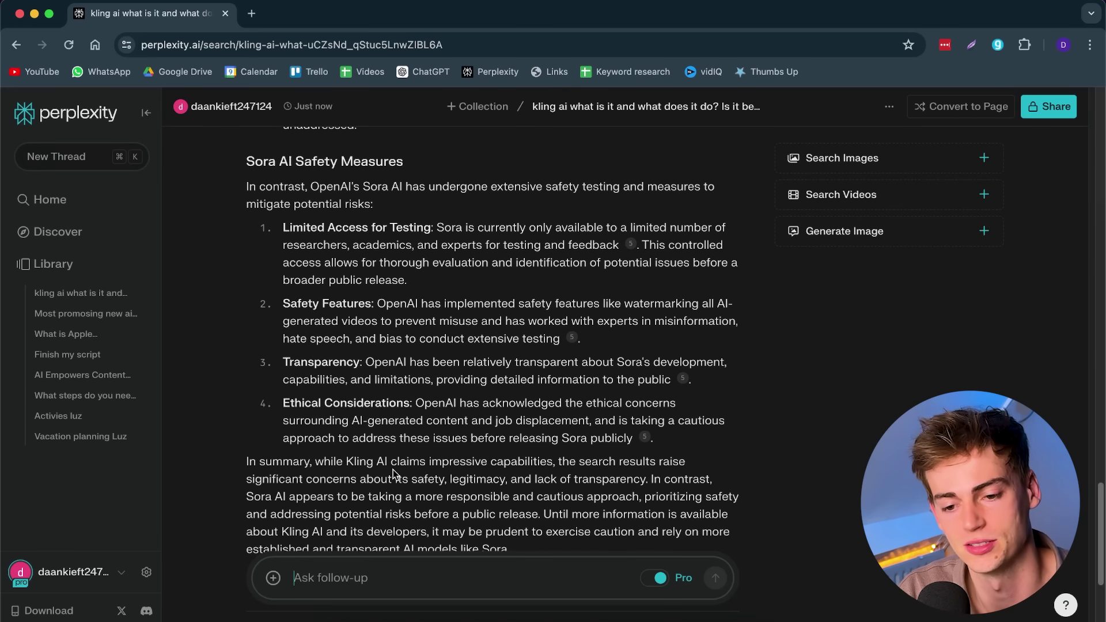
pyautogui.scroll(10, 393, 473)
pyautogui.scroll(15, 507, 296)
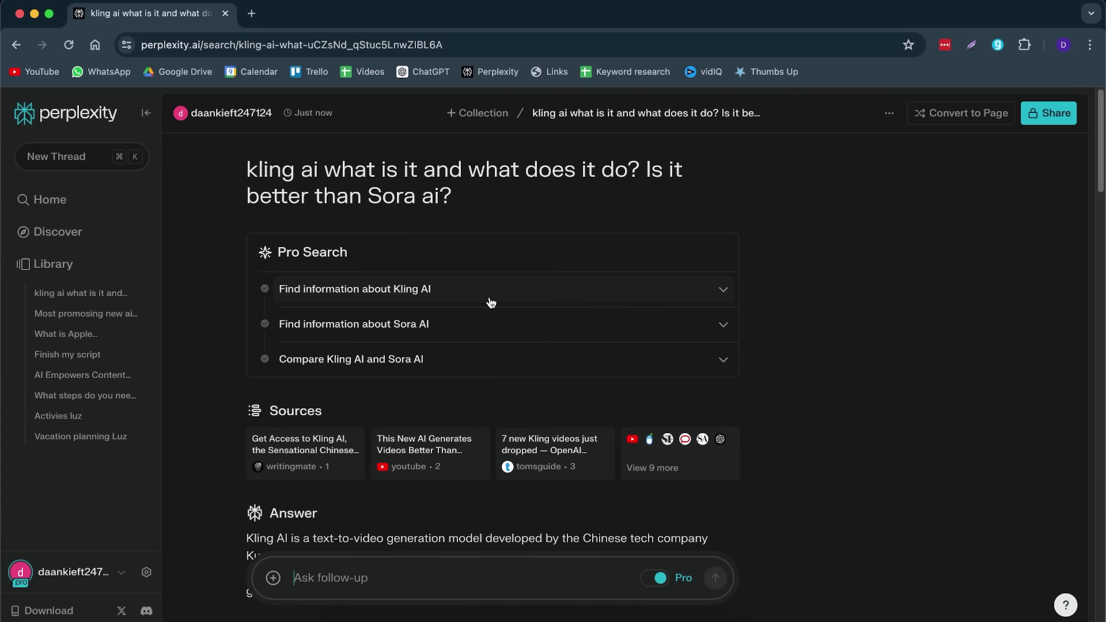
pyautogui.click(686, 470)
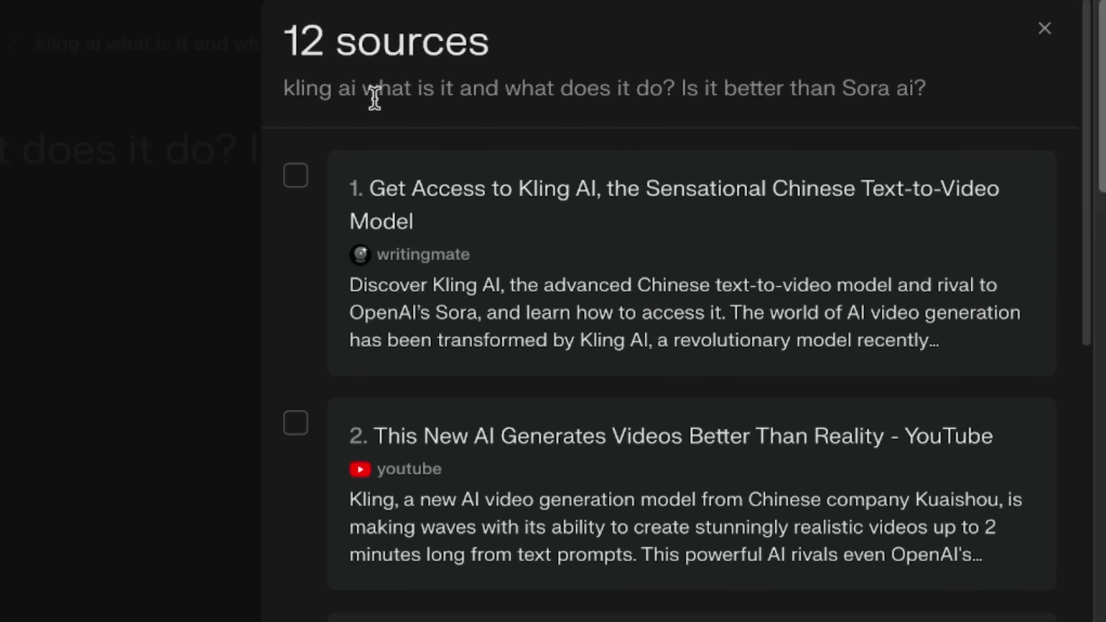
pyautogui.moveTo(304, 89); pyautogui.dragTo(717, 92)
pyautogui.moveTo(327, 42); pyautogui.dragTo(443, 41)
pyautogui.scroll(-1, 566, 202)
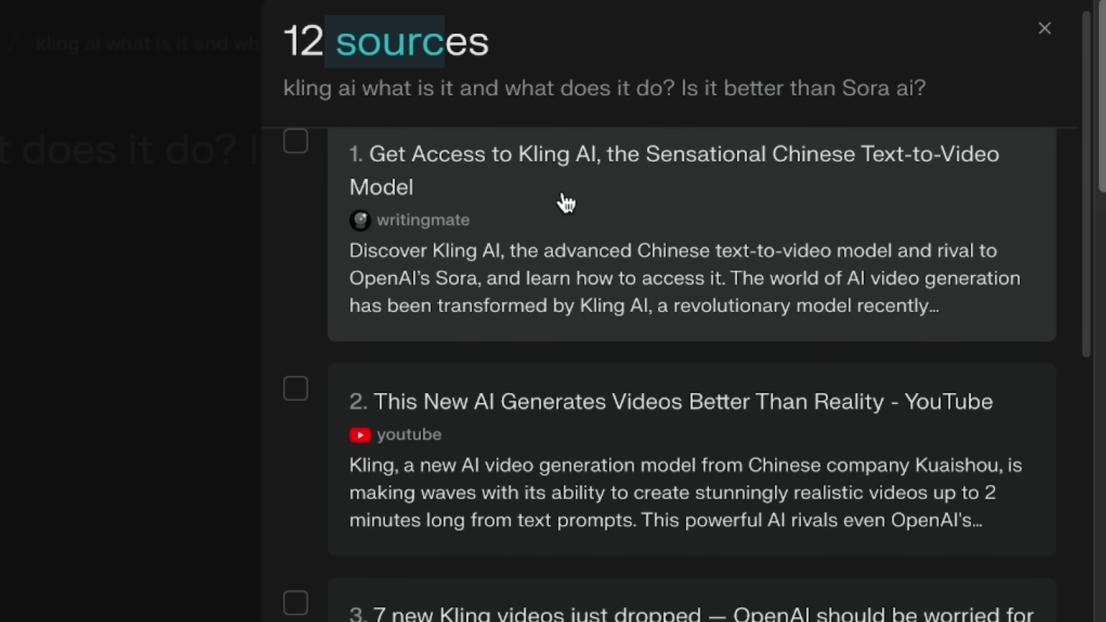
pyautogui.scroll(-10, 520, 239)
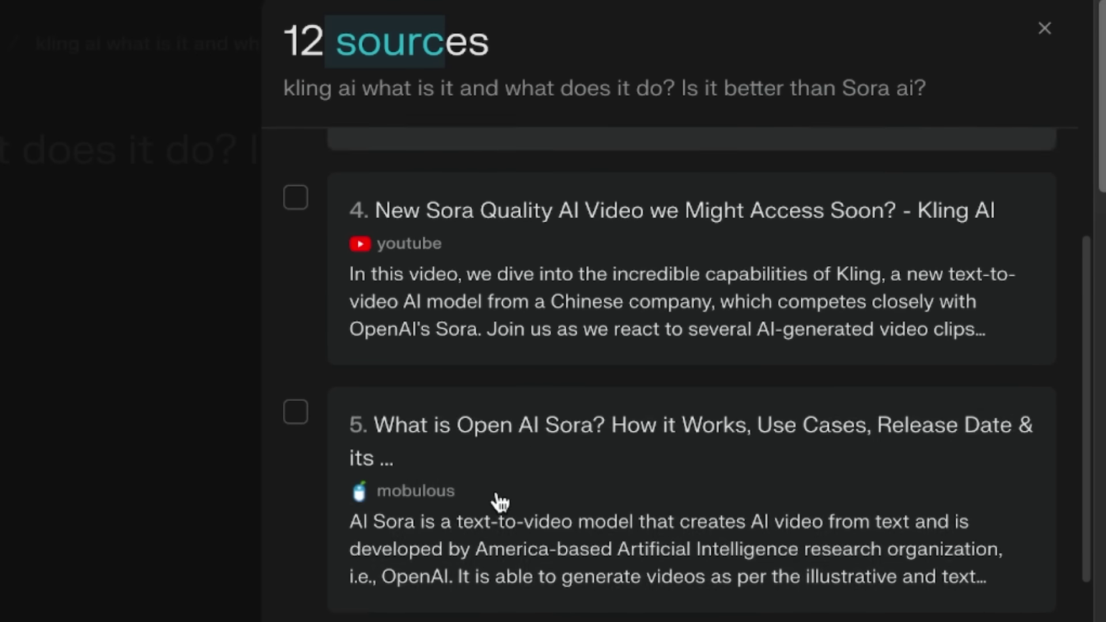
pyautogui.scroll(-8, 581, 529)
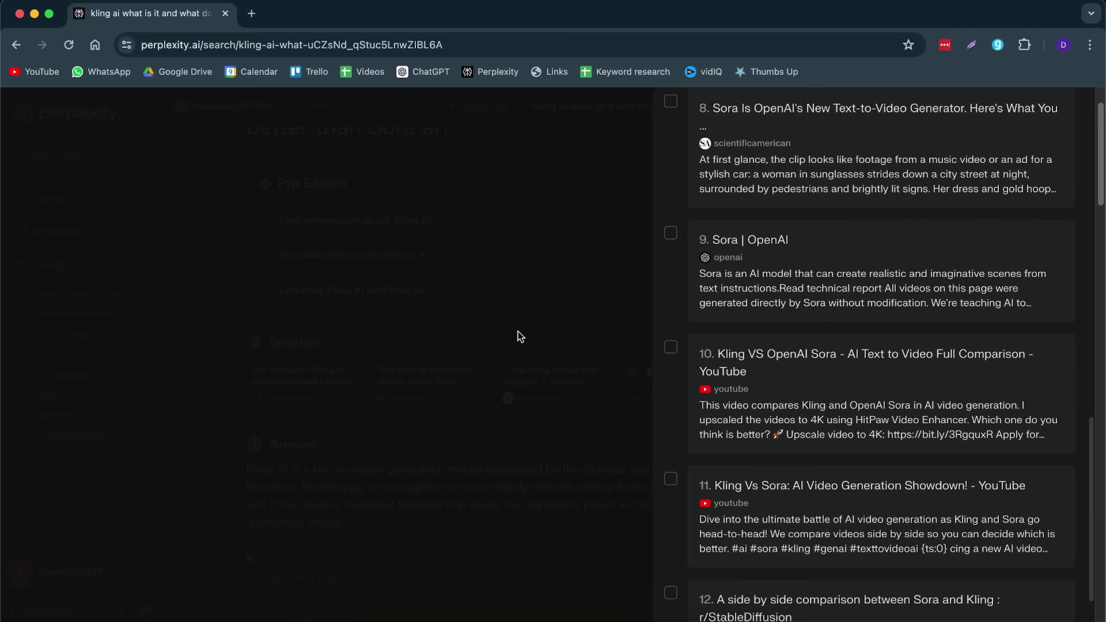
pyautogui.click(517, 337)
pyautogui.scroll(-3, 577, 397)
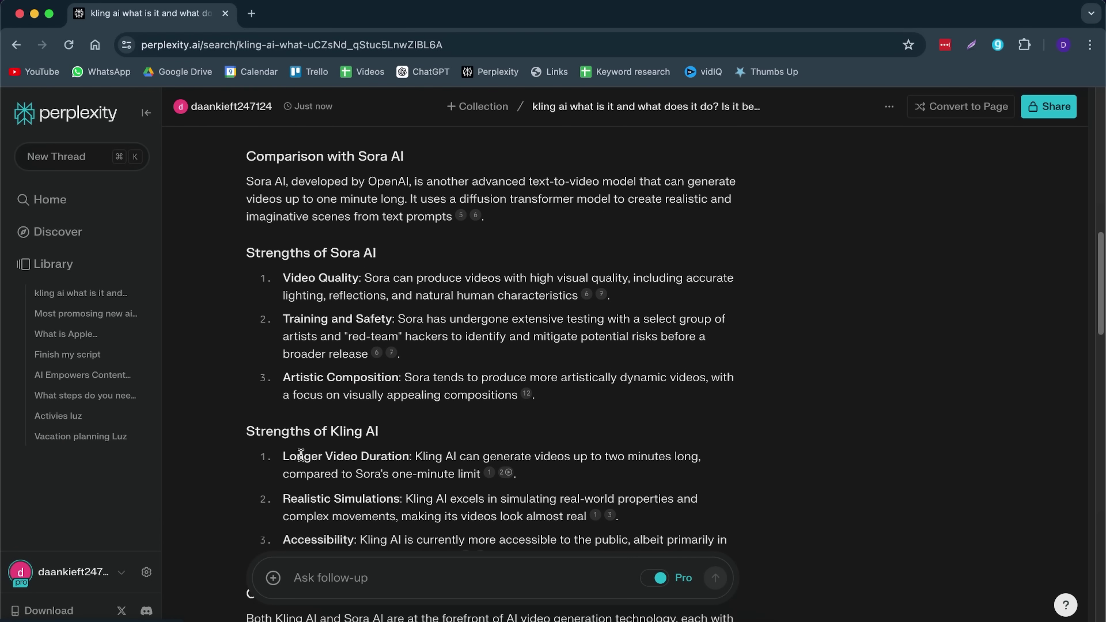
# Step: Open account Settings and view the choices in the AI Model dropdown
pyautogui.click(146, 571)
pyautogui.scroll(-10, 383, 422)
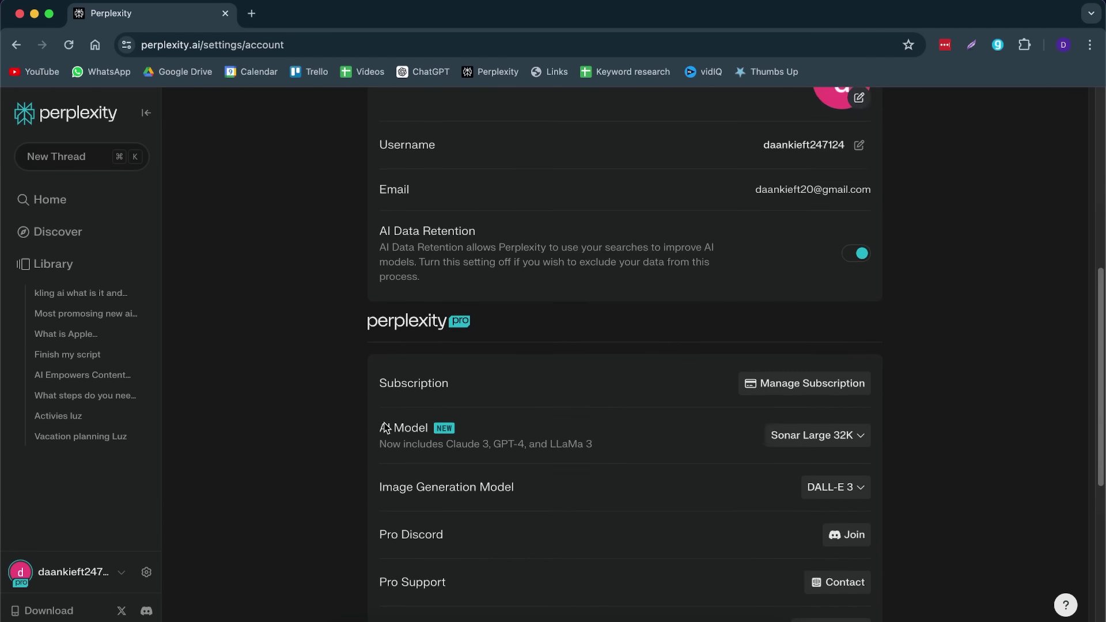
pyautogui.scroll(-3, 443, 410)
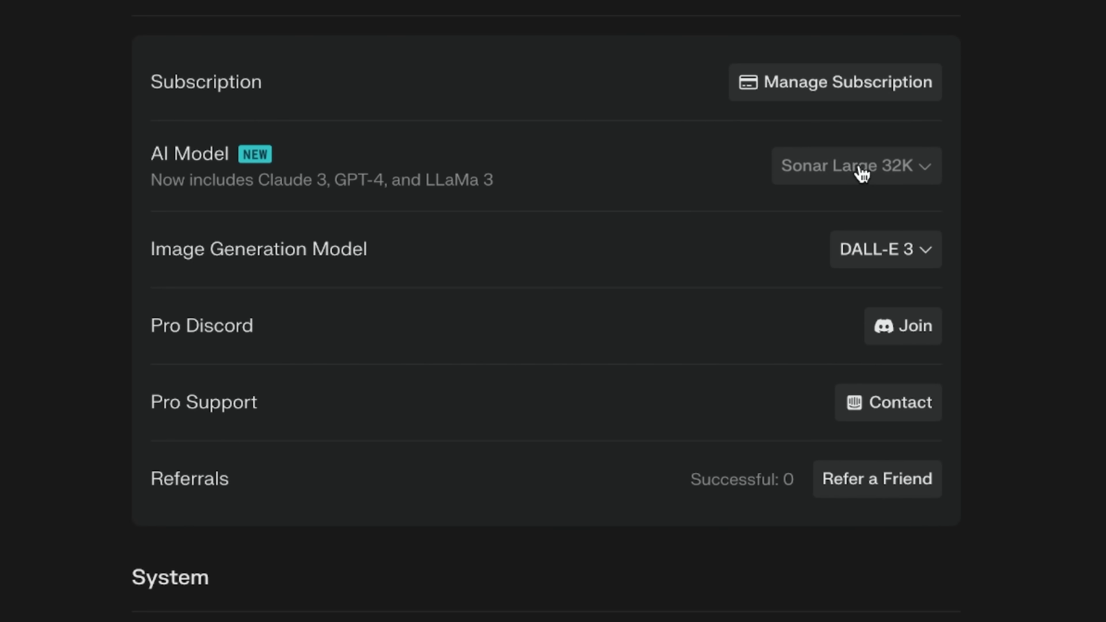
pyautogui.click(862, 173)
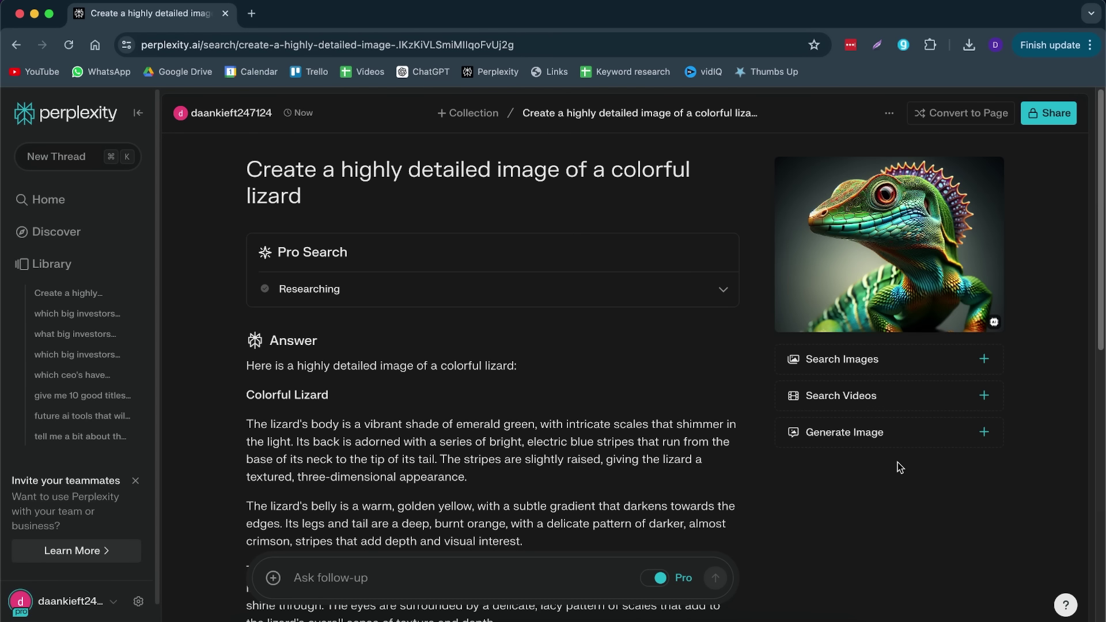
# Step: Enlarge the generated lizard image, then close the enlarged view
pyautogui.click(925, 269)
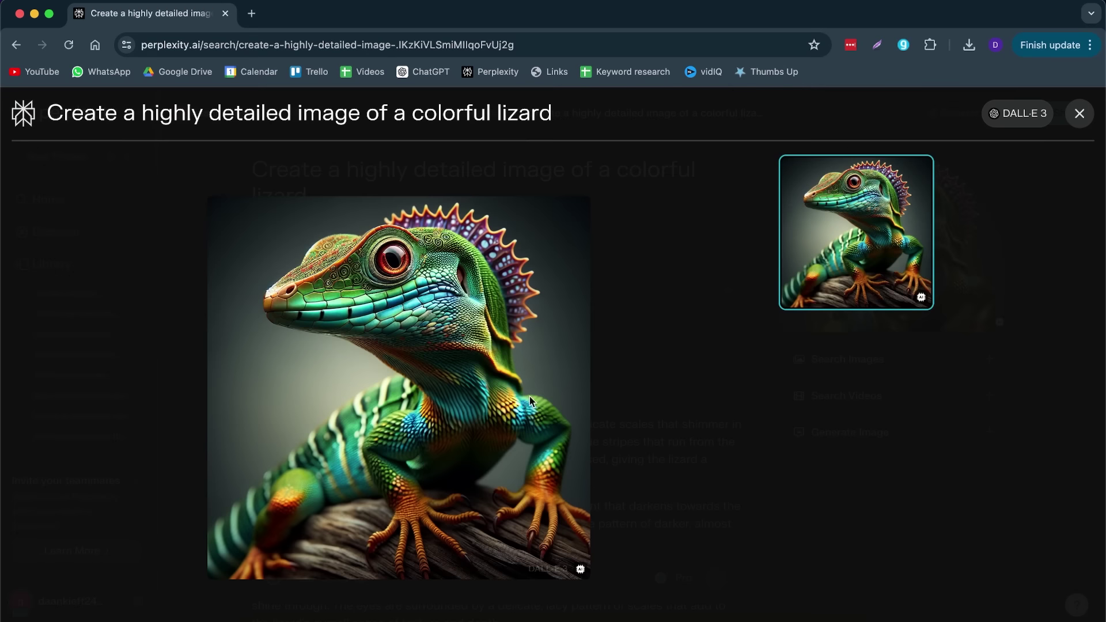
pyautogui.click(709, 494)
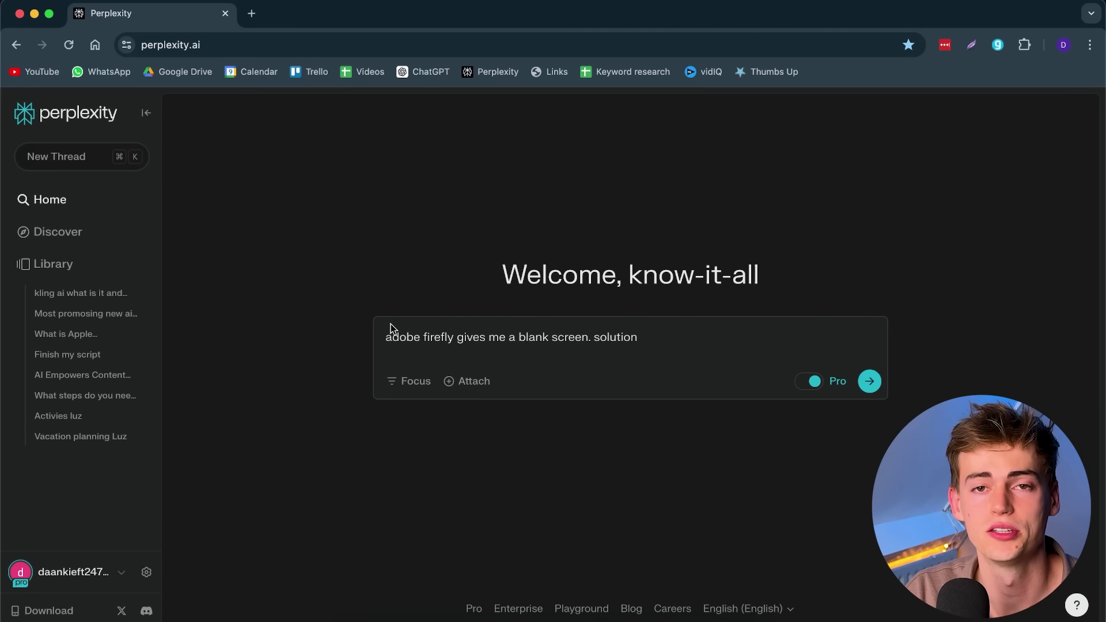
# Step: Pick the source type for the Firefly question, show all four sources read, and reach the Answer
pyautogui.click(410, 380)
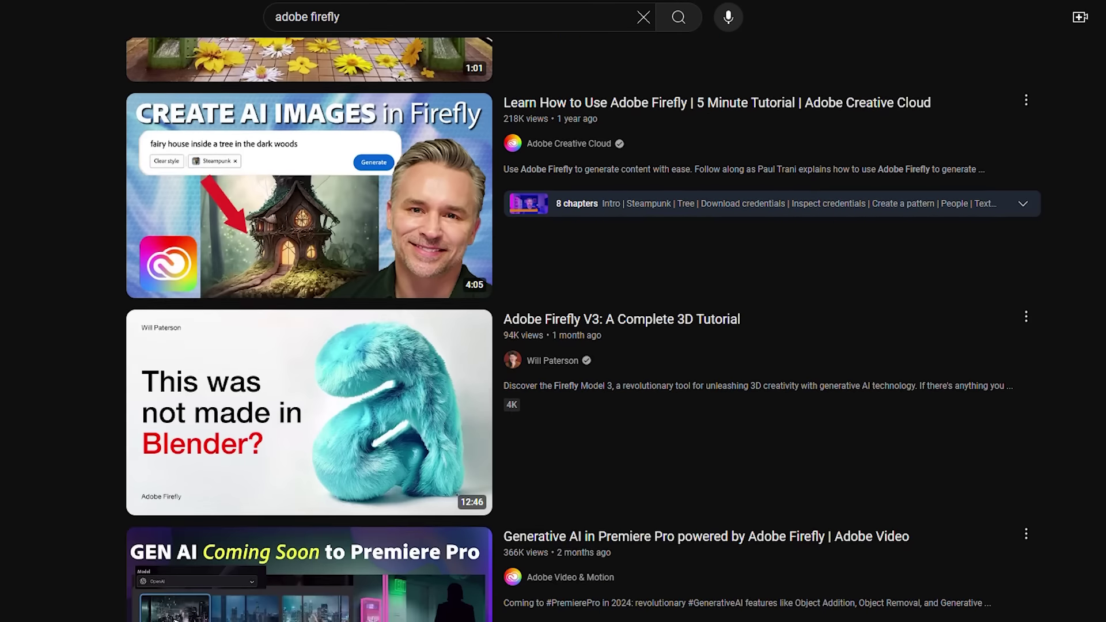
pyautogui.scroll(-15, 575, 345)
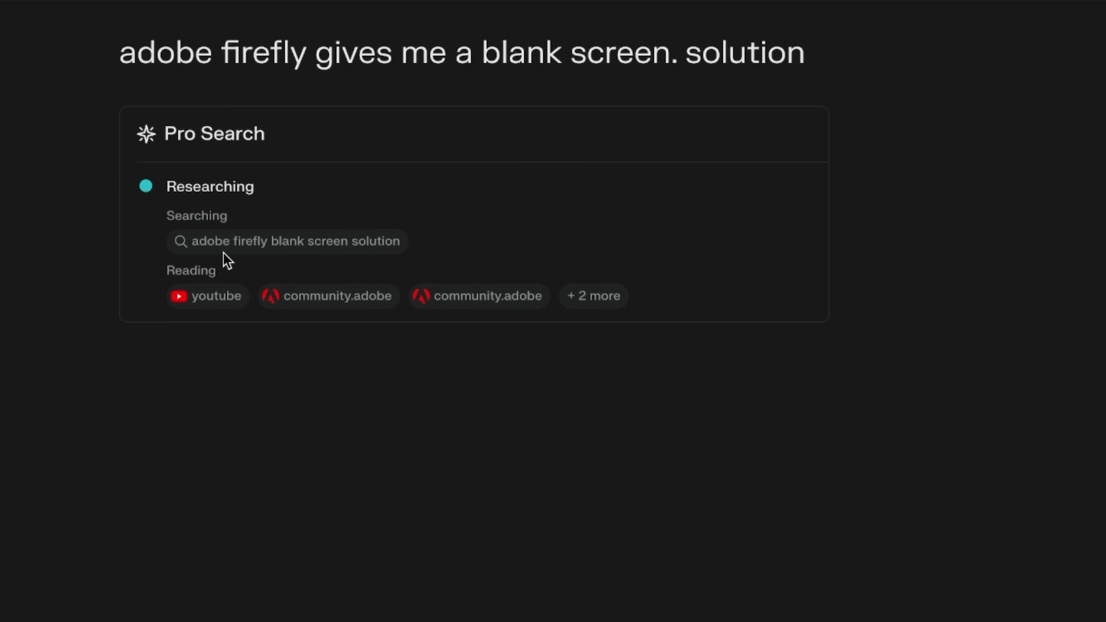
pyautogui.moveTo(300, 295)
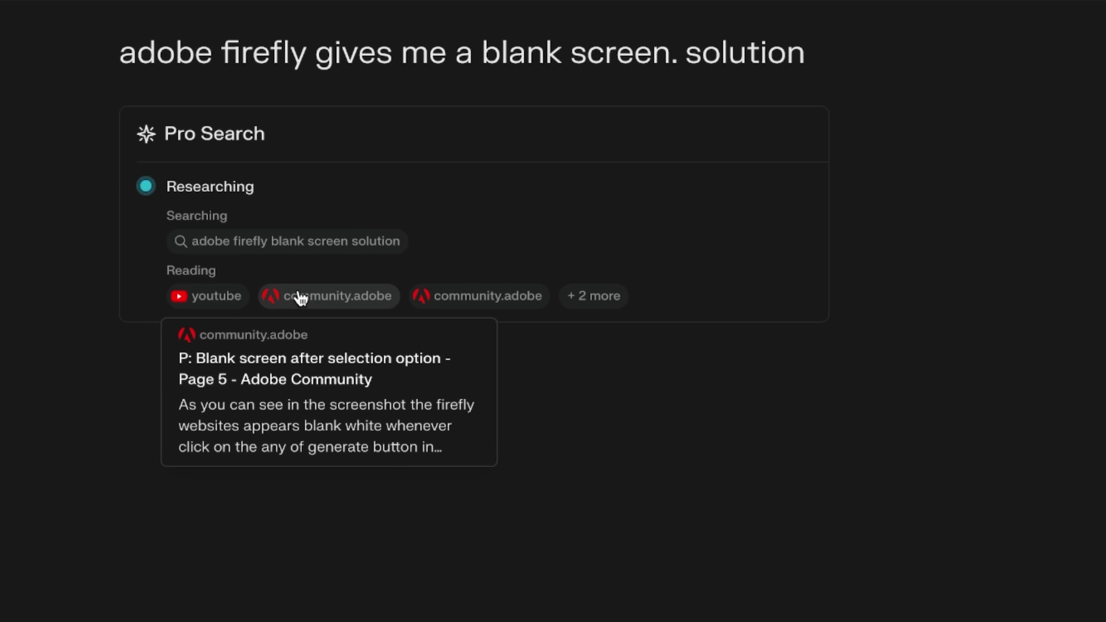
pyautogui.moveTo(507, 295)
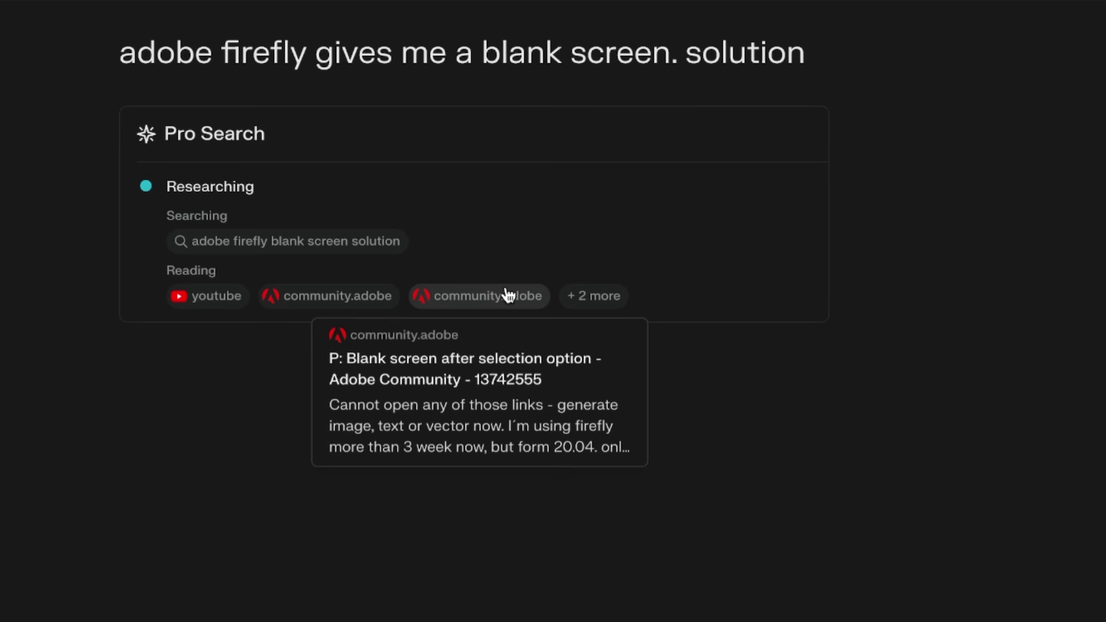
pyautogui.click(612, 296)
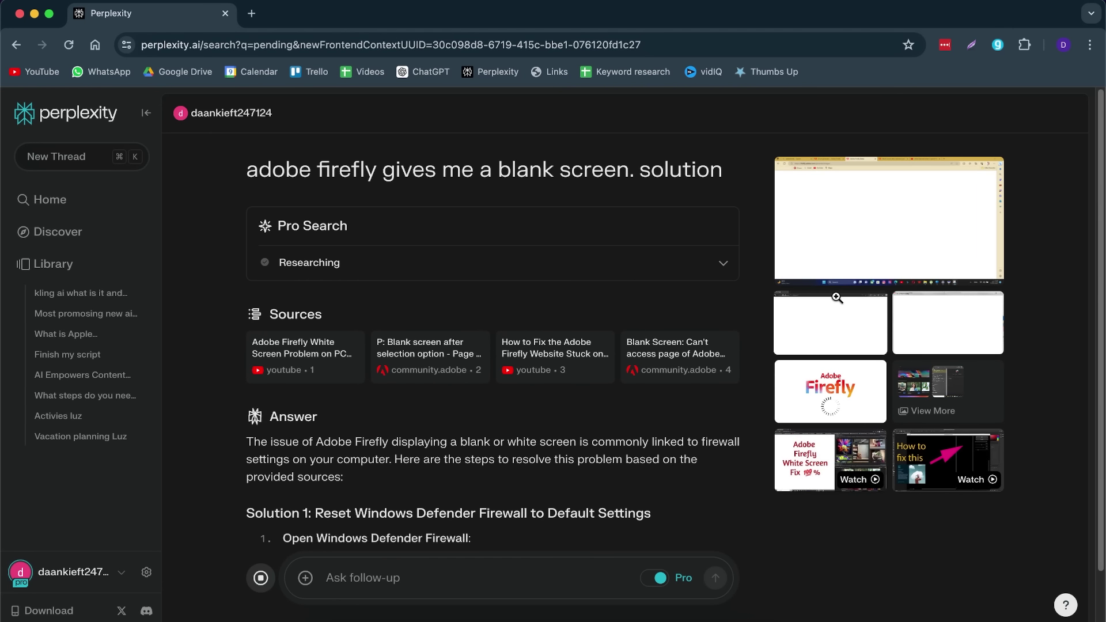
pyautogui.scroll(-3, 514, 318)
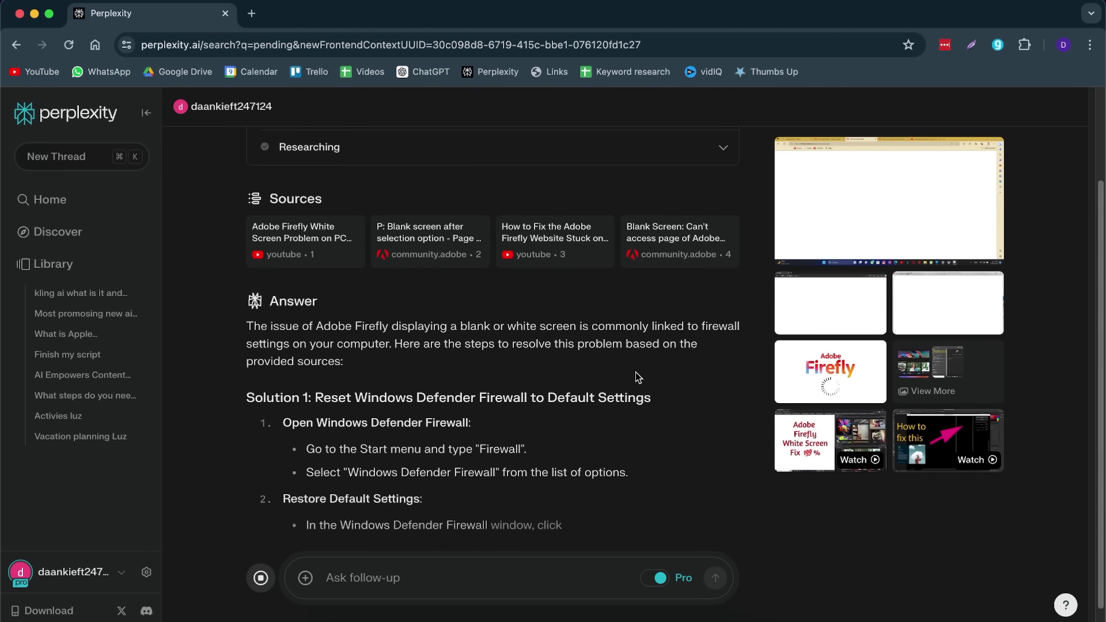
# Step: Open the community.adobe source card and scroll through the thread's replies
pyautogui.click(421, 242)
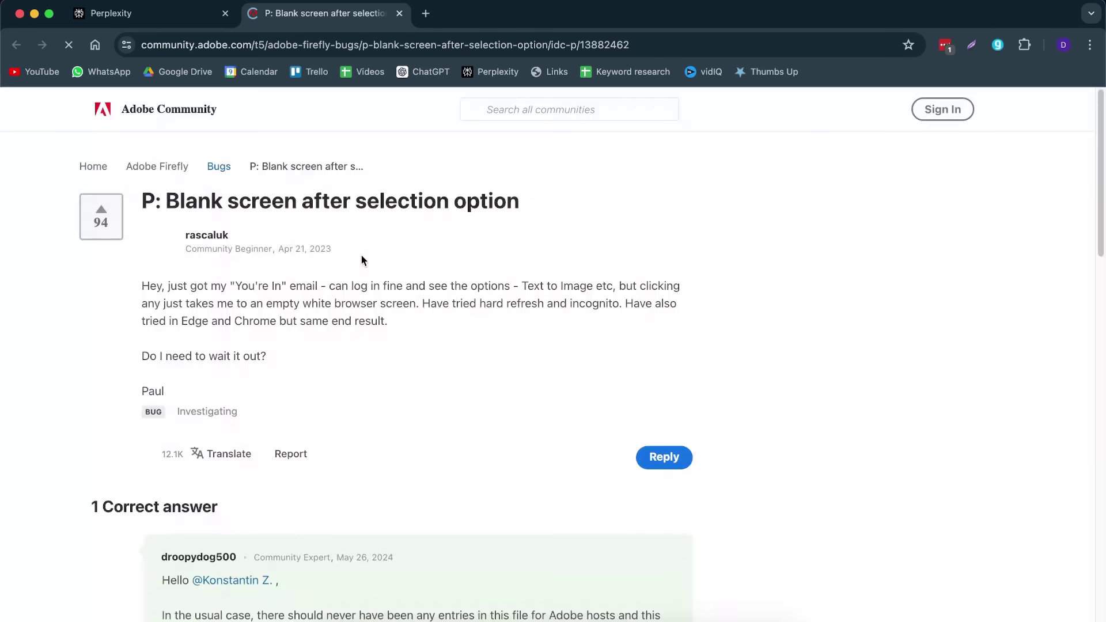
pyautogui.scroll(-8, 484, 294)
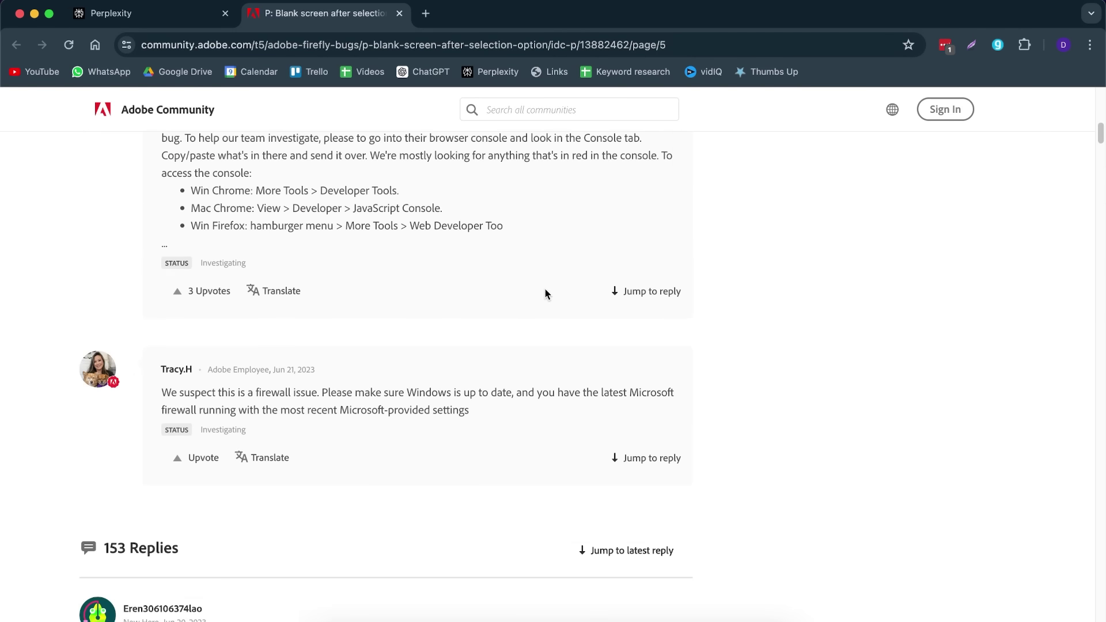
pyautogui.scroll(-15, 544, 327)
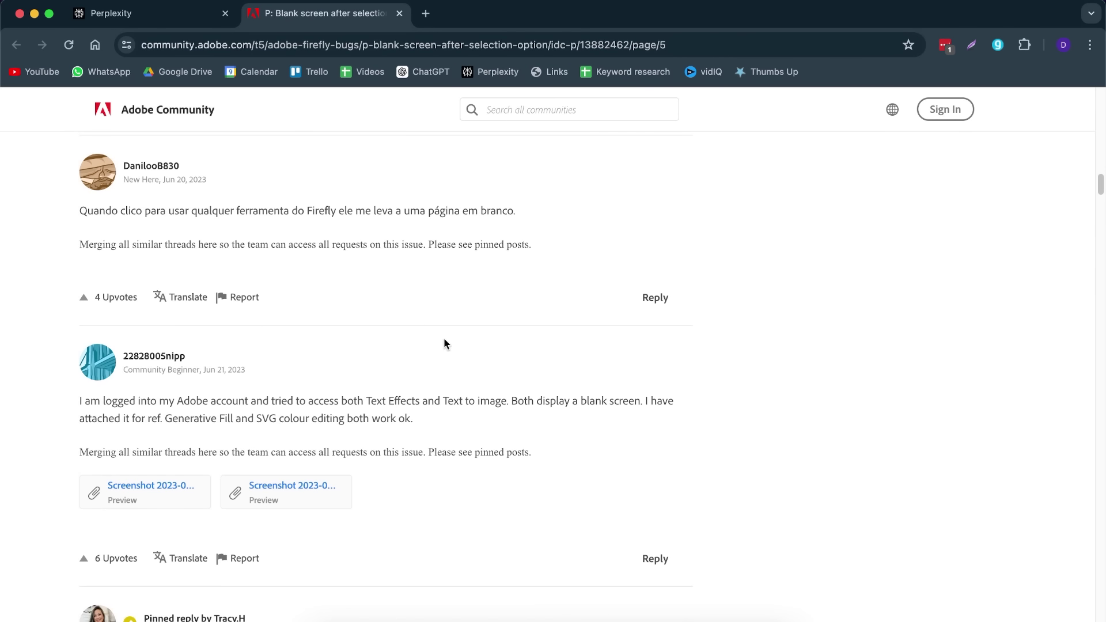
pyautogui.scroll(-20, 444, 344)
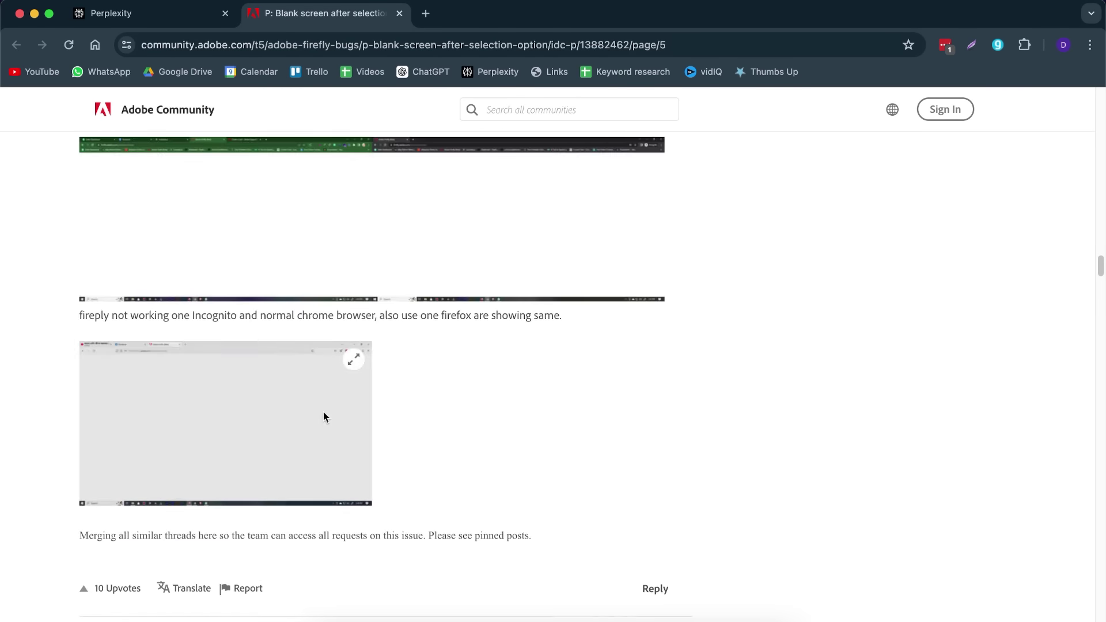
# Step: Return to the Perplexity tab and read past Solution 1 and Solution 2 to Additional Tips
pyautogui.scroll(-20, 323, 411)
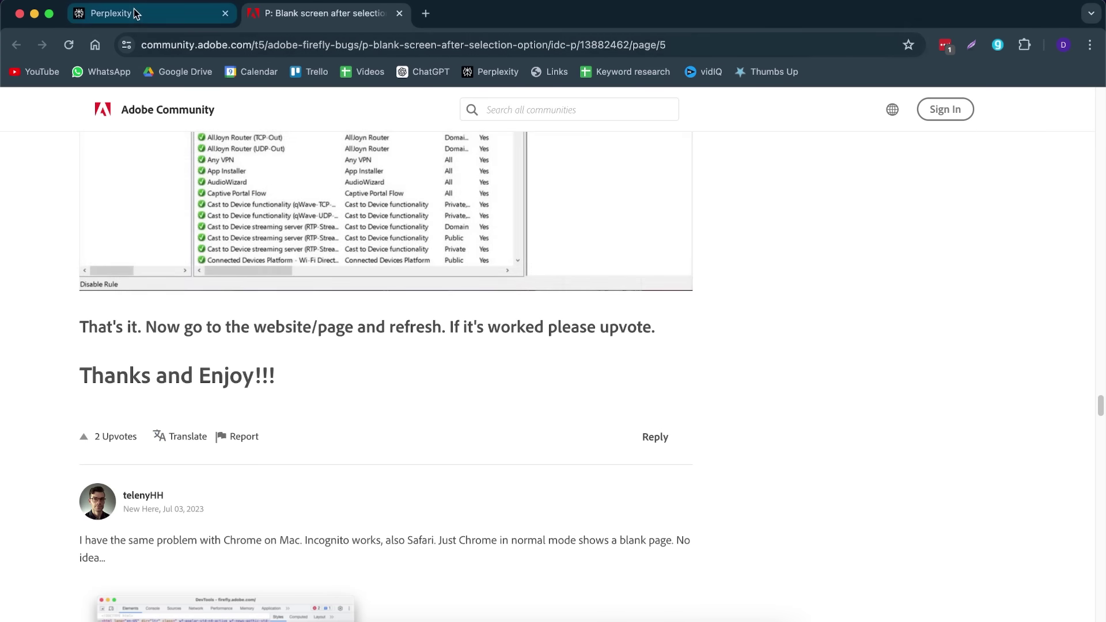
pyautogui.click(134, 13)
pyautogui.scroll(-3, 414, 303)
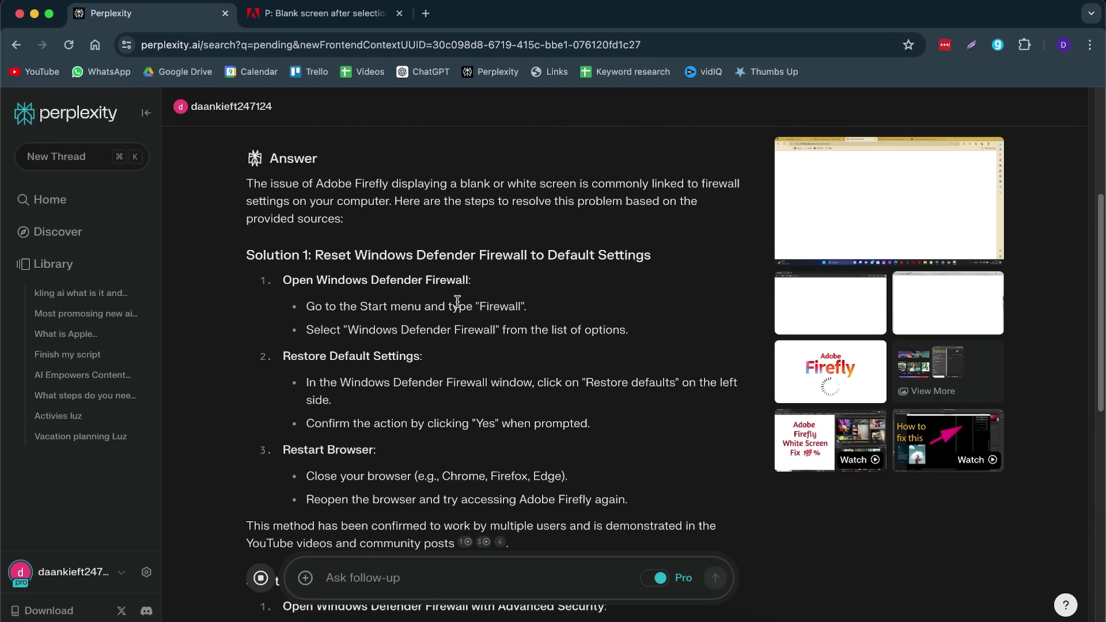
pyautogui.scroll(-1, 391, 262)
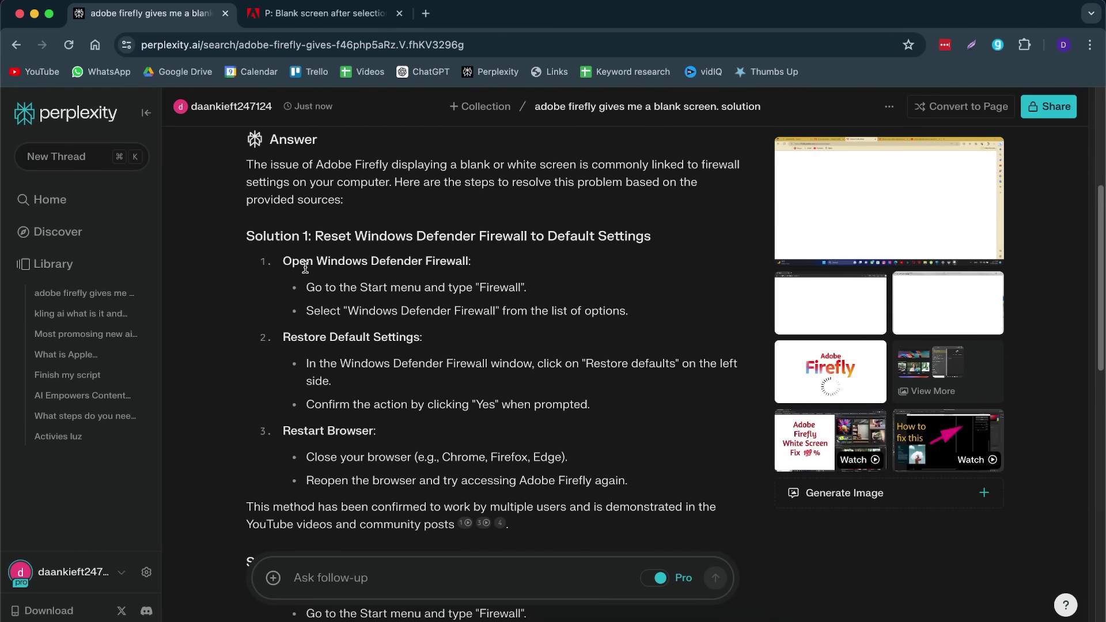
pyautogui.scroll(-5, 345, 268)
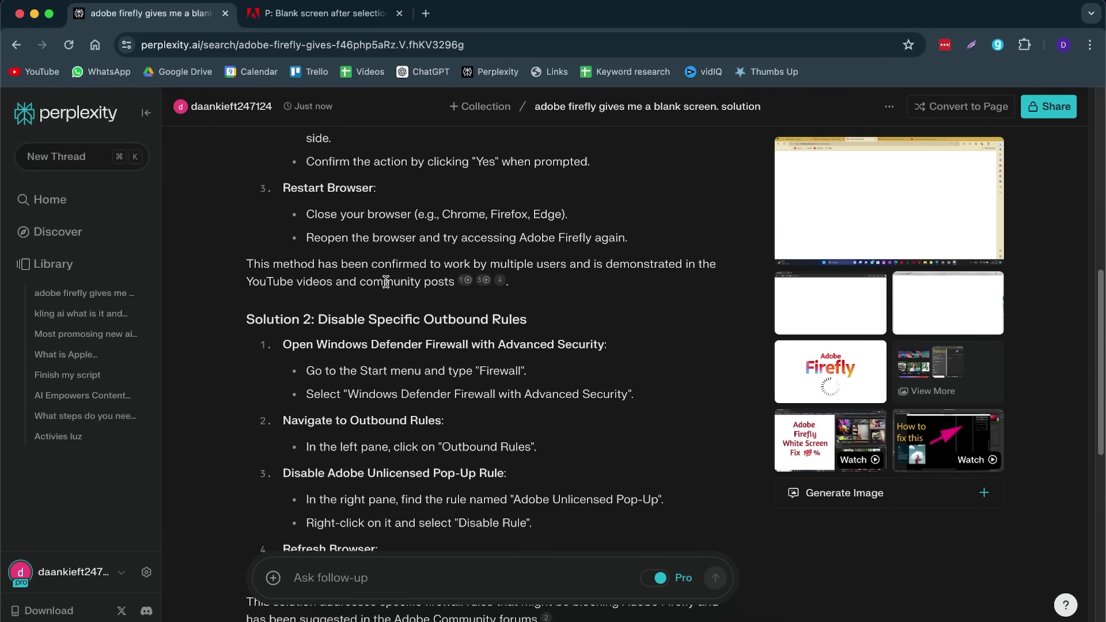
pyautogui.scroll(5, 301, 311)
pyautogui.scroll(-5, 362, 288)
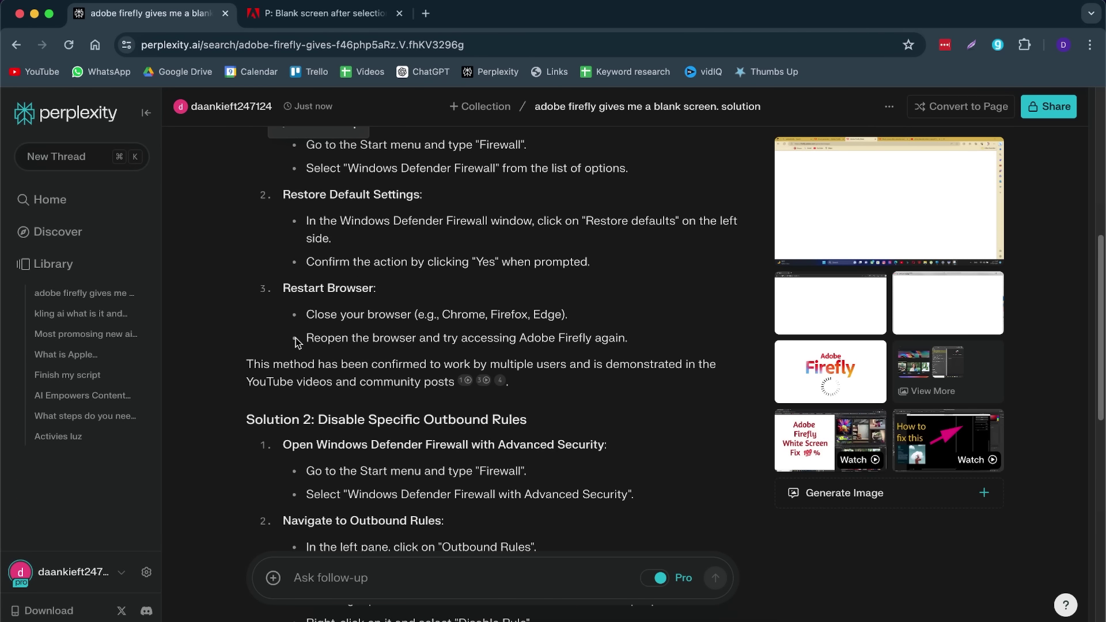
pyautogui.scroll(-8, 378, 285)
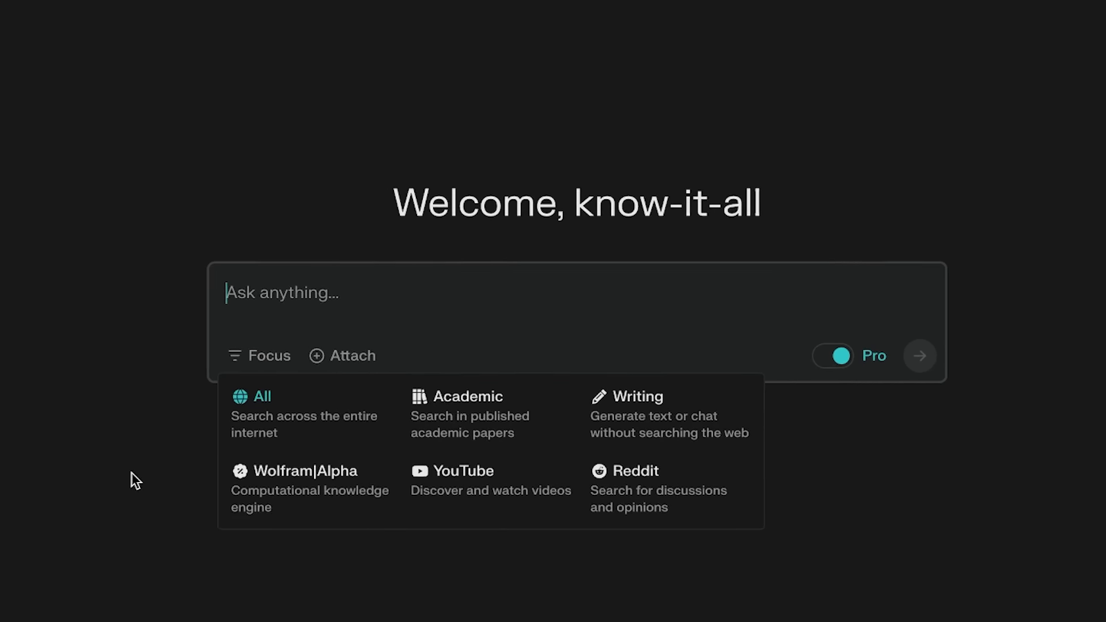
# Step: With Focus set to Academic, submit 'The influence of social media on young adults'
pyautogui.click(436, 413)
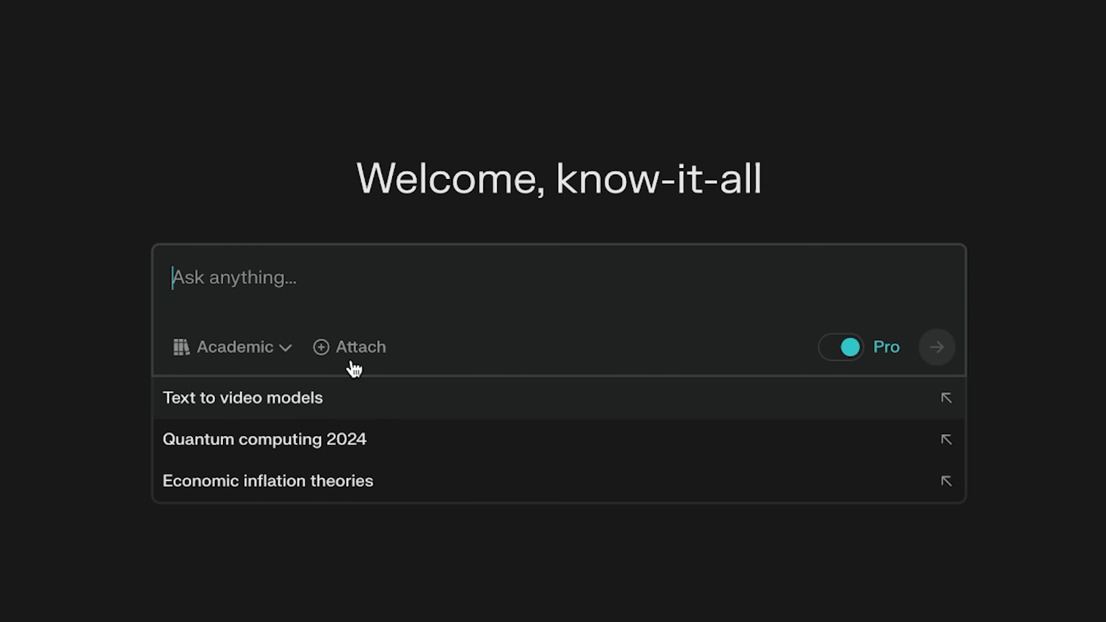
pyautogui.write('The influence of social media on young adults')
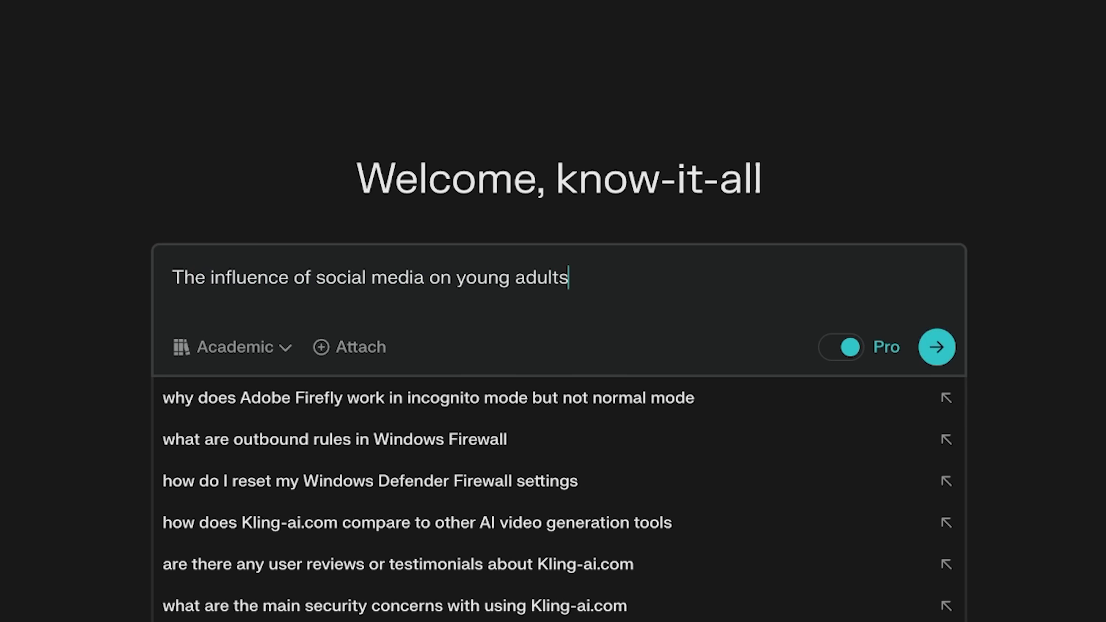
pyautogui.press('Escape')
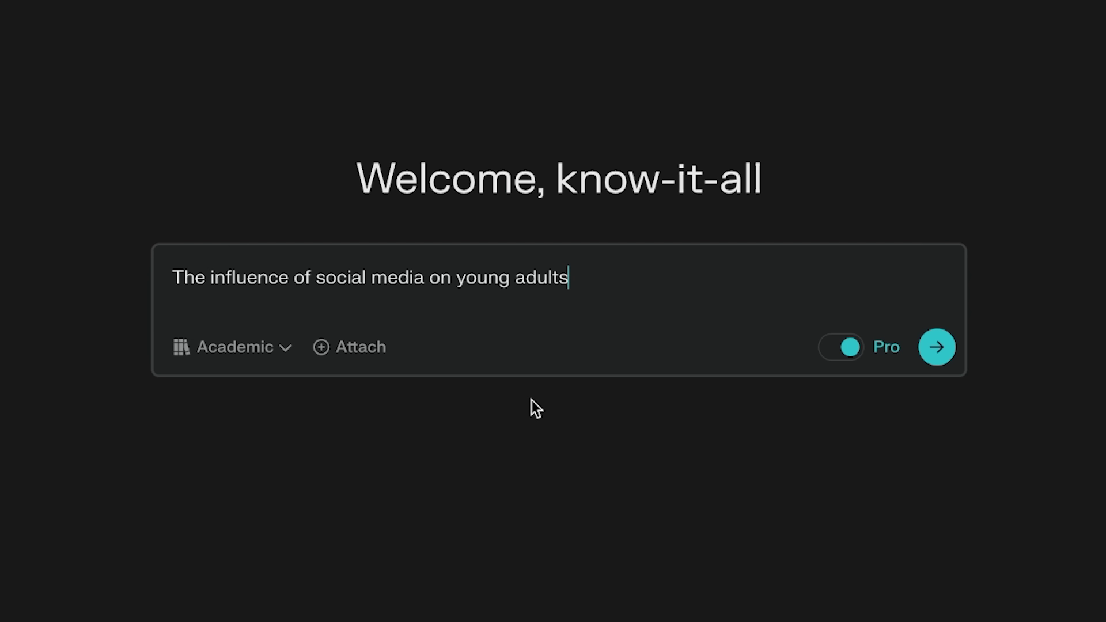
pyautogui.click(953, 361)
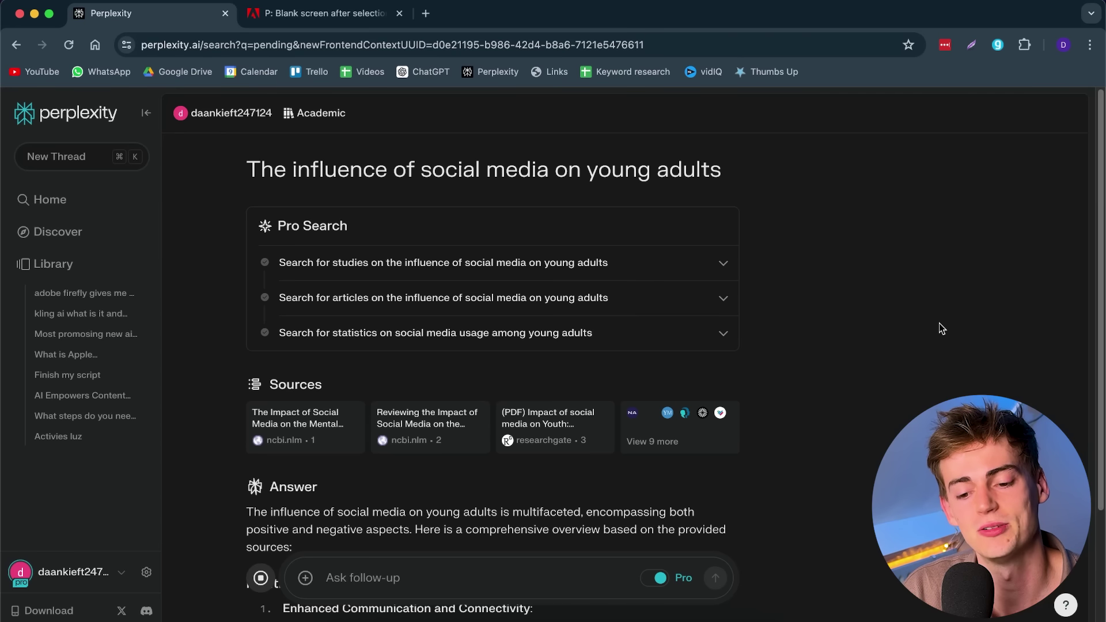
# Step: Scroll through the social media answer's negative impacts and usage statistics
pyautogui.scroll(-3, 639, 387)
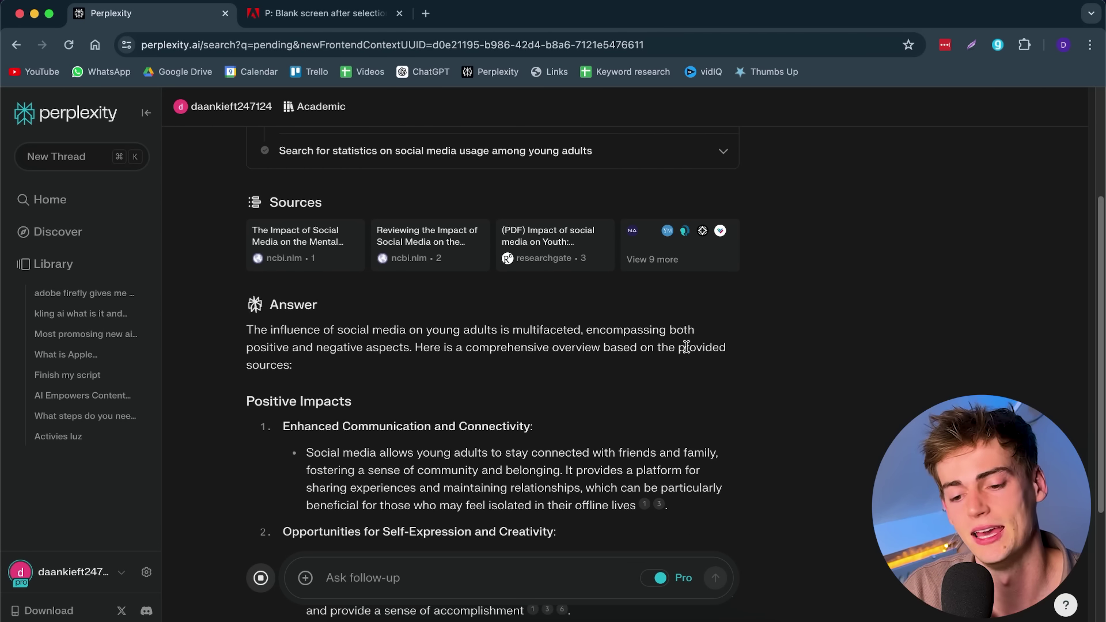
pyautogui.scroll(-5, 543, 426)
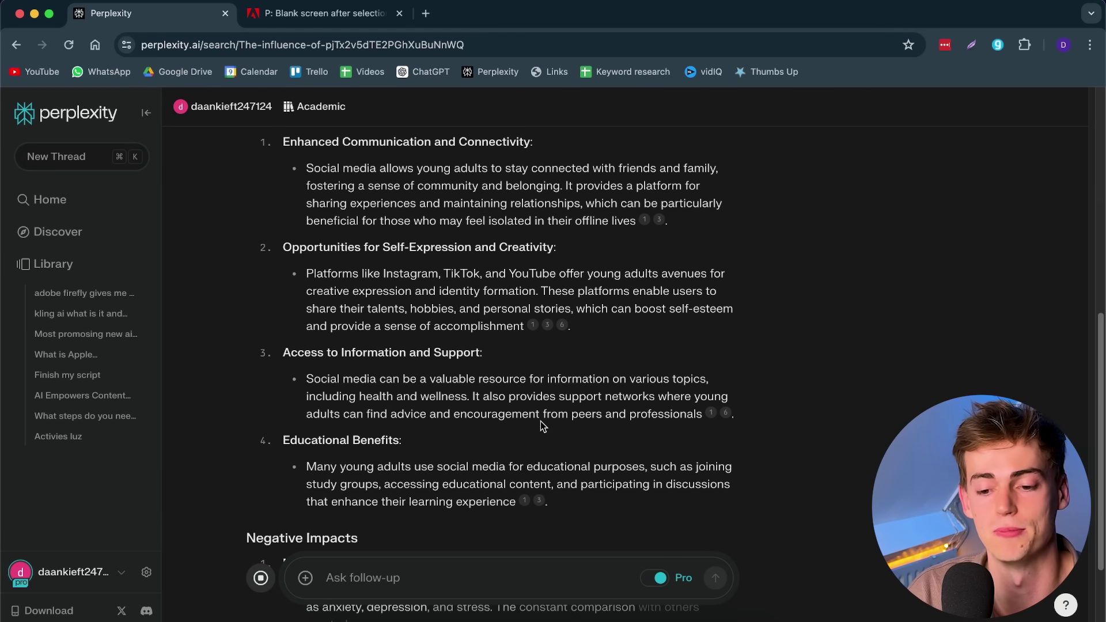
pyautogui.scroll(-3, 503, 299)
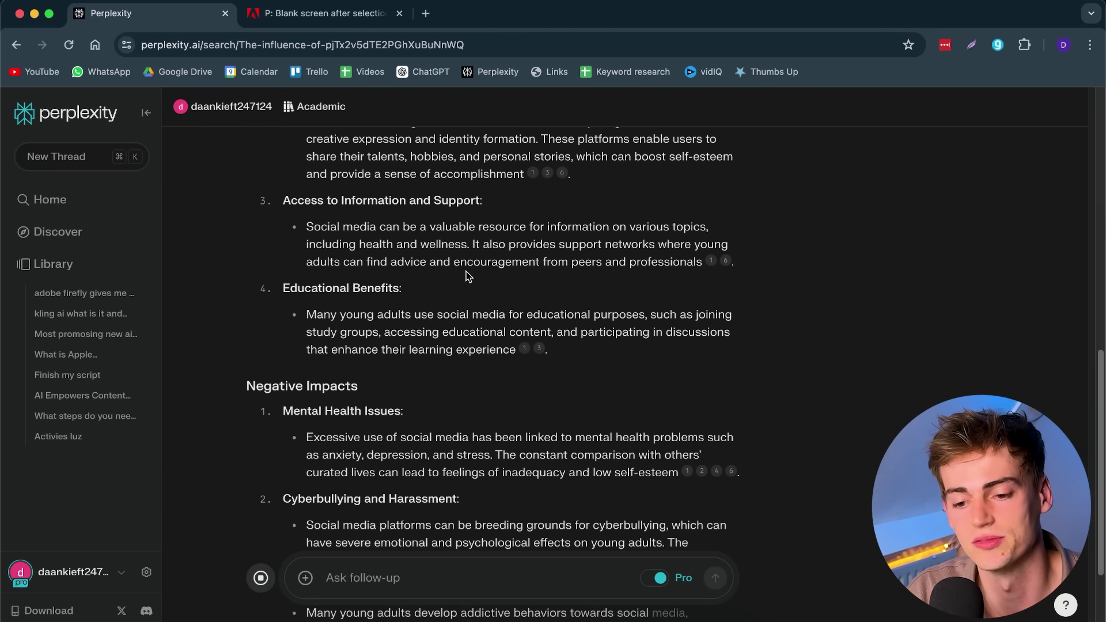
pyautogui.scroll(-2, 597, 278)
pyautogui.scroll(9, 422, 326)
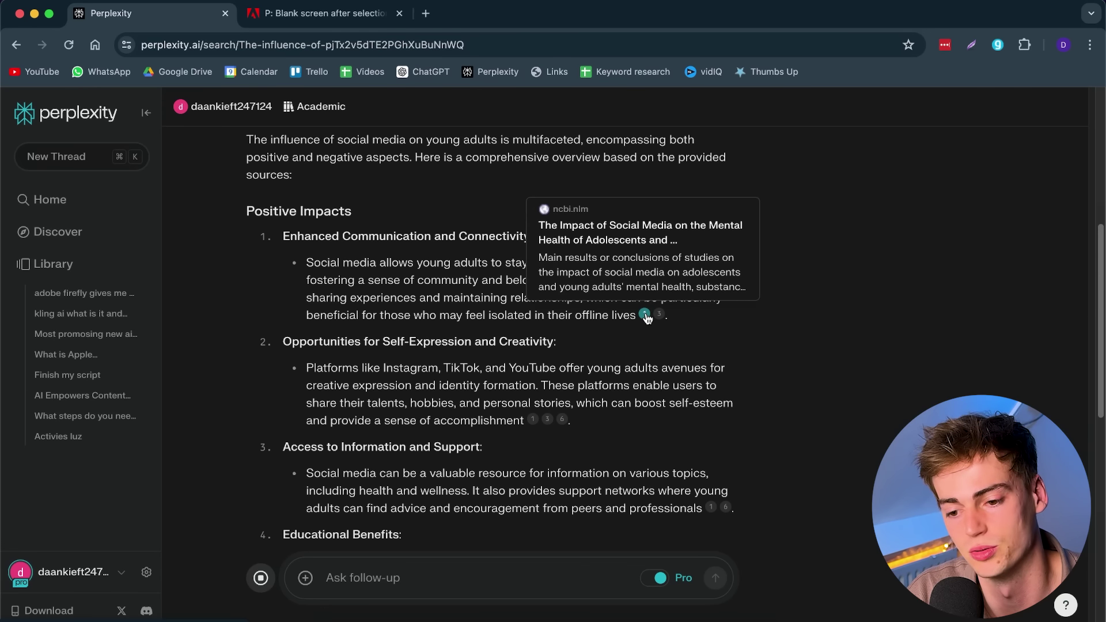
pyautogui.scroll(5, 675, 388)
# Step: List all 12 sources, then close the sources panel and continue down to the conclusion
pyautogui.click(677, 349)
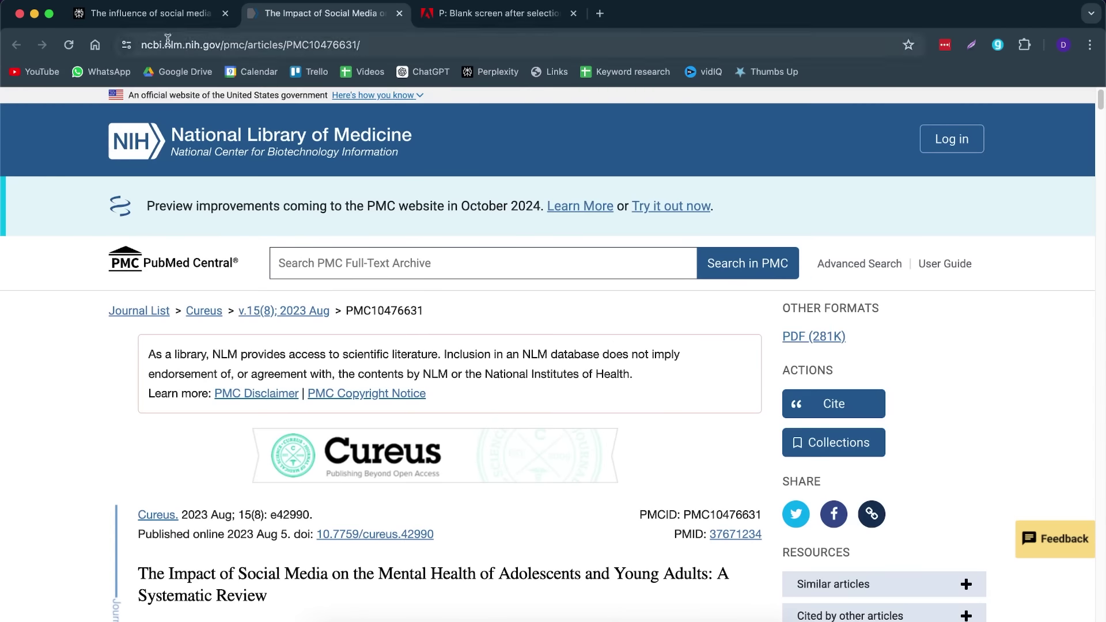
pyautogui.click(144, 20)
pyautogui.scroll(-3, 937, 277)
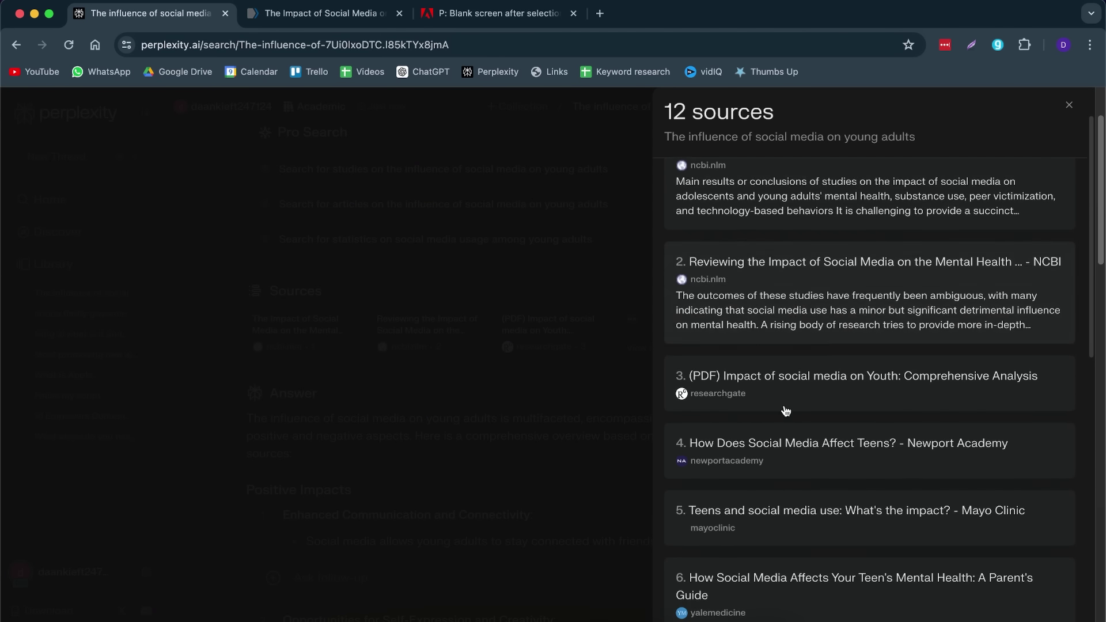
pyautogui.scroll(-2, 841, 389)
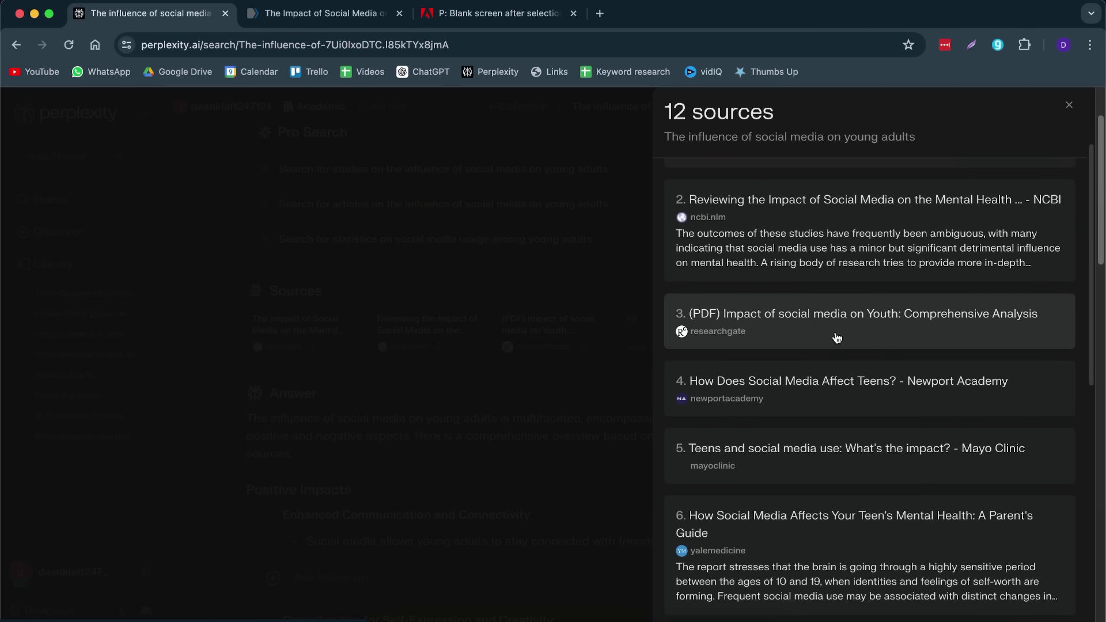
pyautogui.scroll(-10, 841, 331)
pyautogui.click(347, 184)
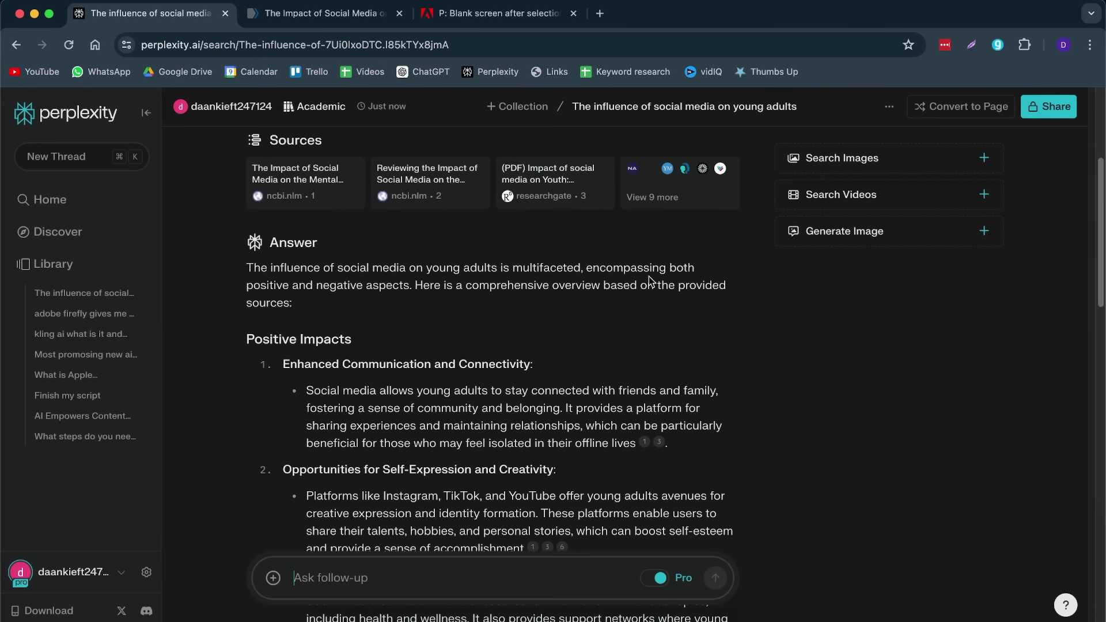
pyautogui.scroll(-10, 477, 308)
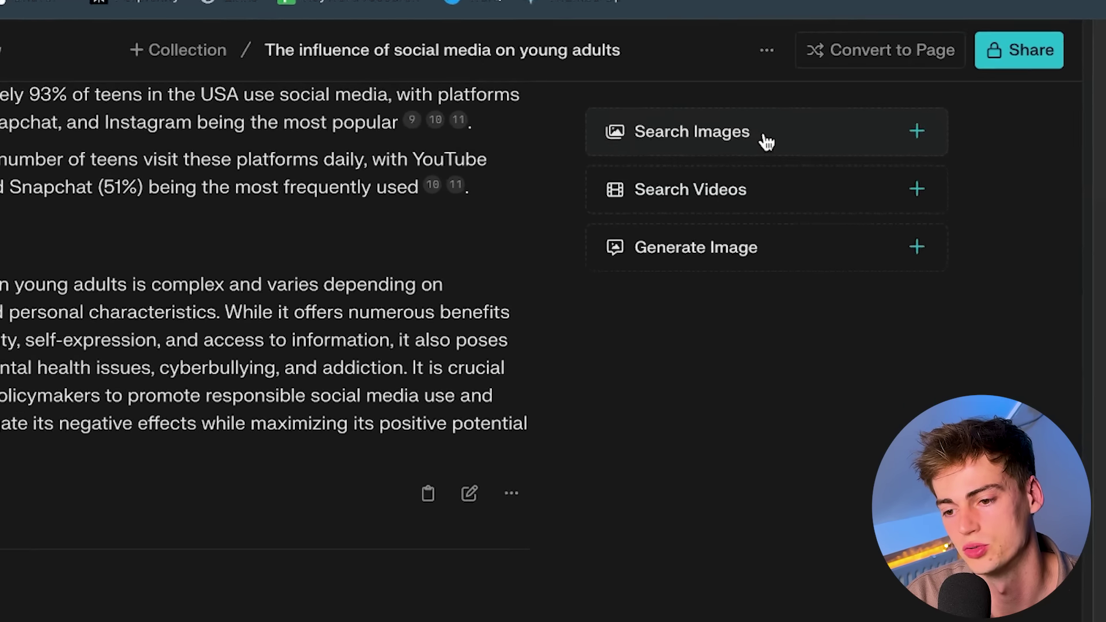
# Step: Add teen social-media chart images and four related videos beside the answer
pyautogui.click(887, 161)
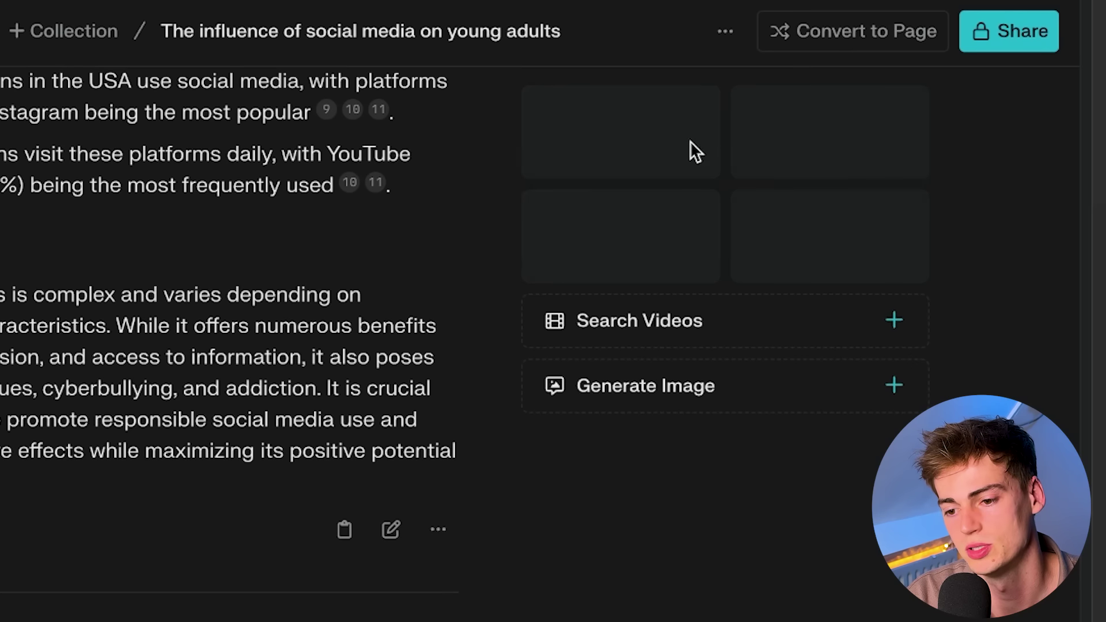
pyautogui.scroll(-2, 703, 230)
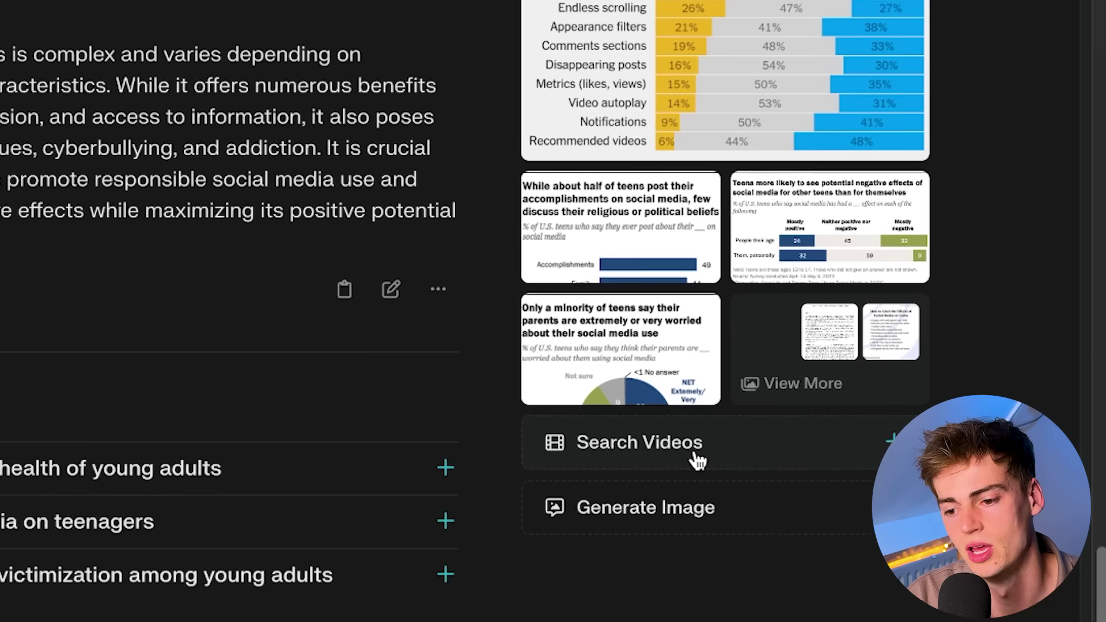
pyautogui.click(696, 605)
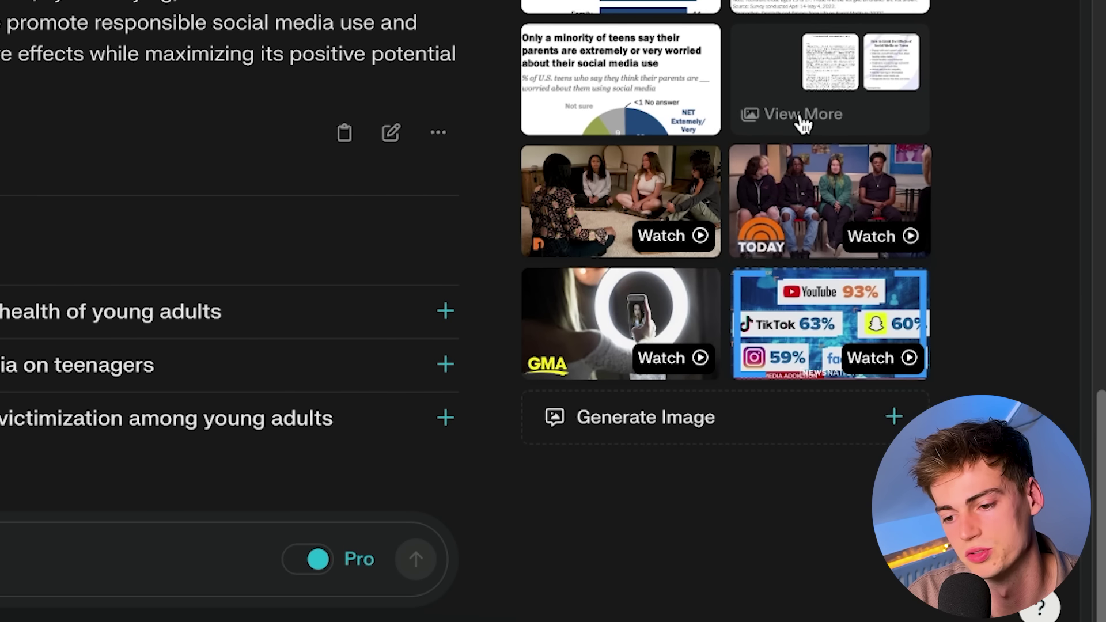
# Step: Begin generating a new AI image for the teens and social media answer
pyautogui.click(772, 421)
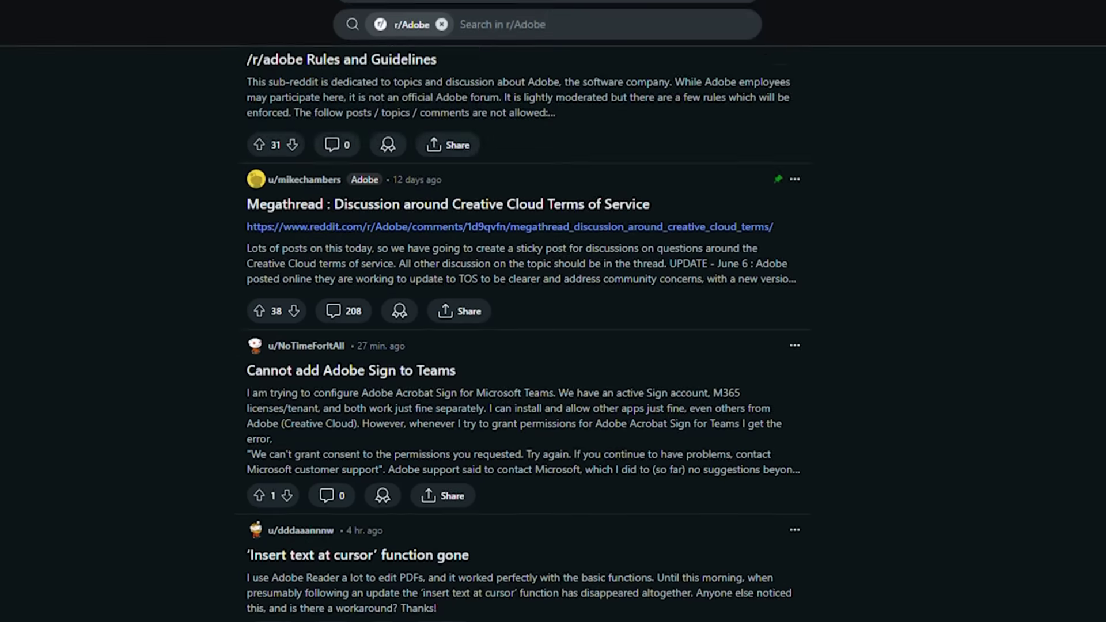
pyautogui.scroll(-5, 670, 550)
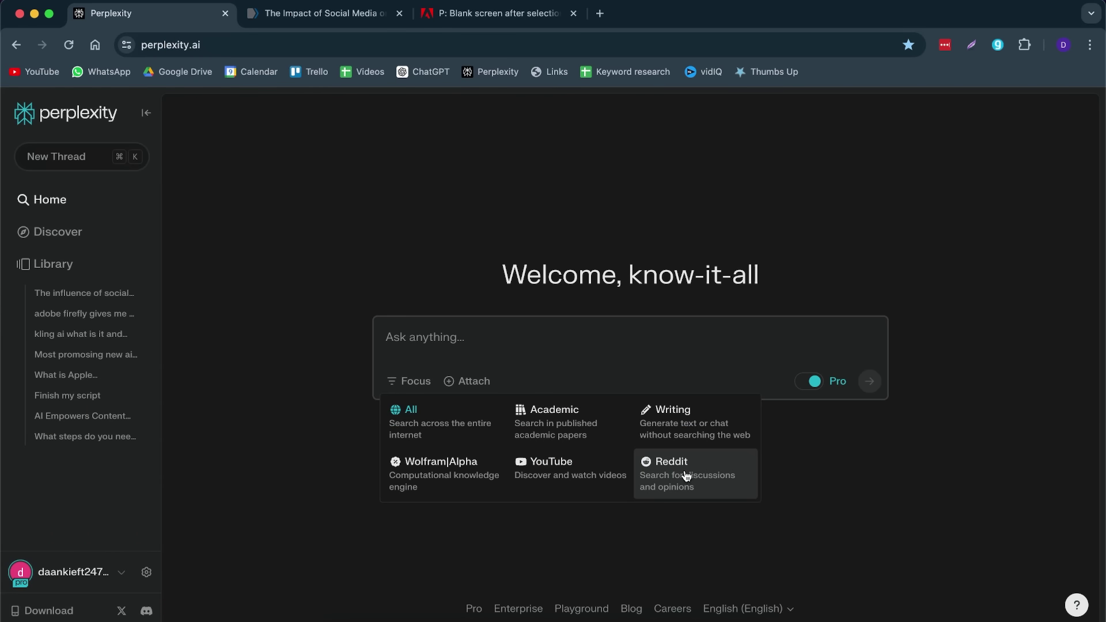
# Step: Run a Reddit-focused search for 'Best ai video generators that have recently launched'
pyautogui.click(686, 475)
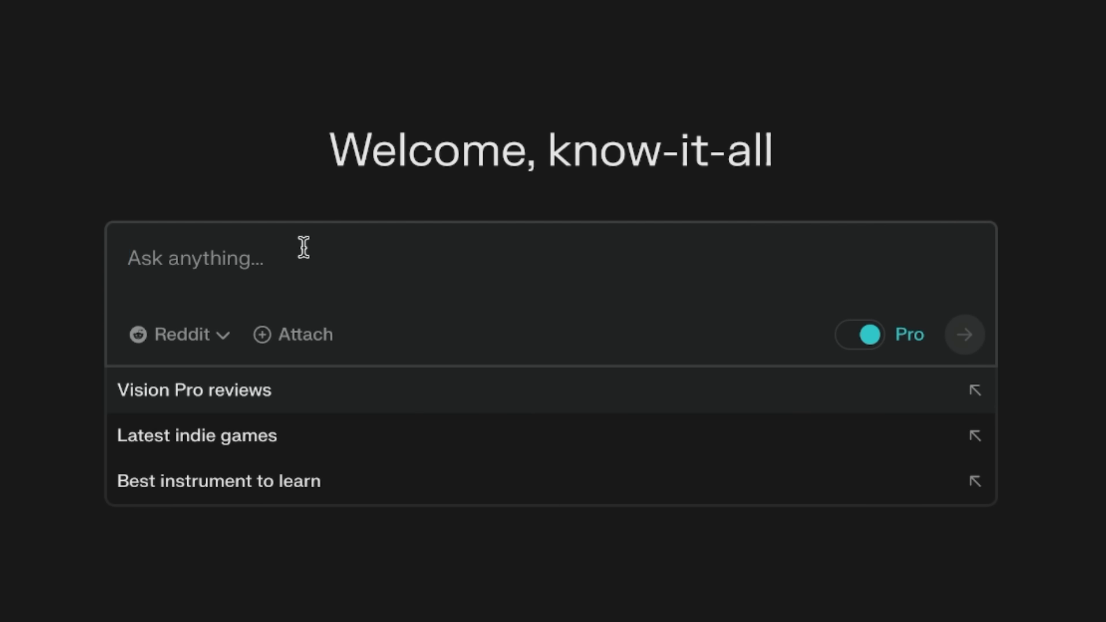
pyautogui.write('Bes')
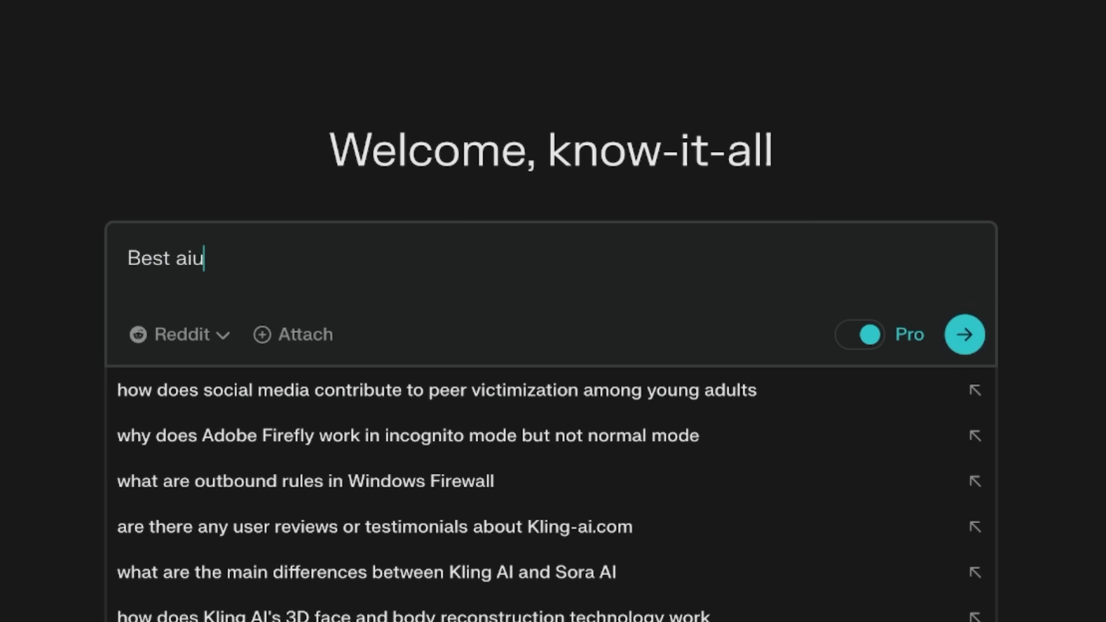
pyautogui.write('t aiu')
pyautogui.press('BackSpace')
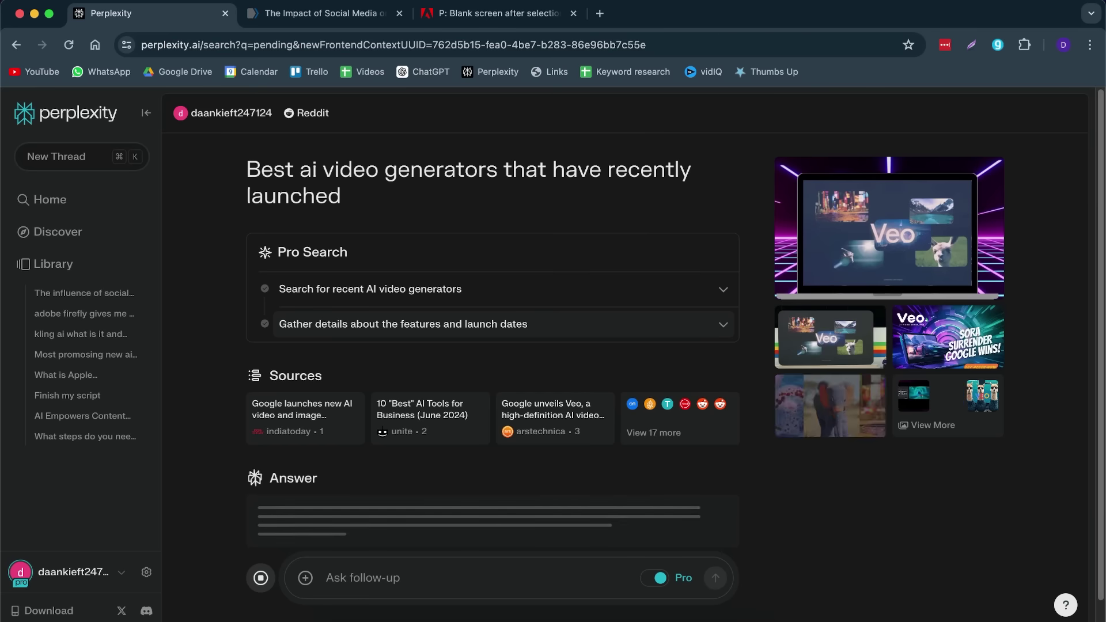
# Step: Scroll through the AI video generator answer down to its Related questions
pyautogui.scroll(-1, 545, 288)
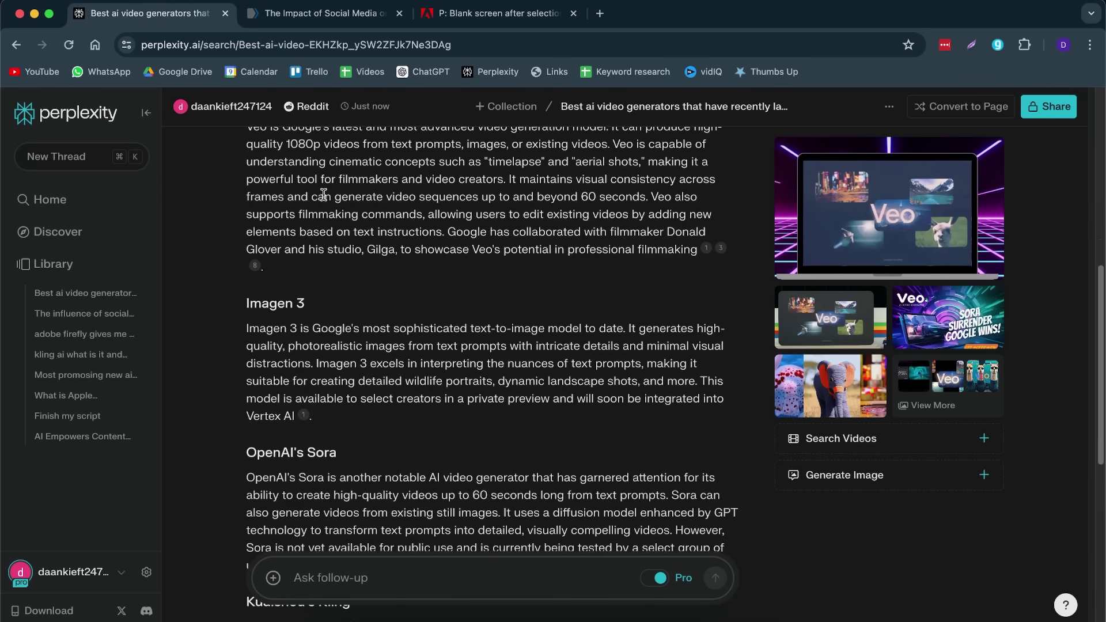
pyautogui.scroll(-5, 279, 239)
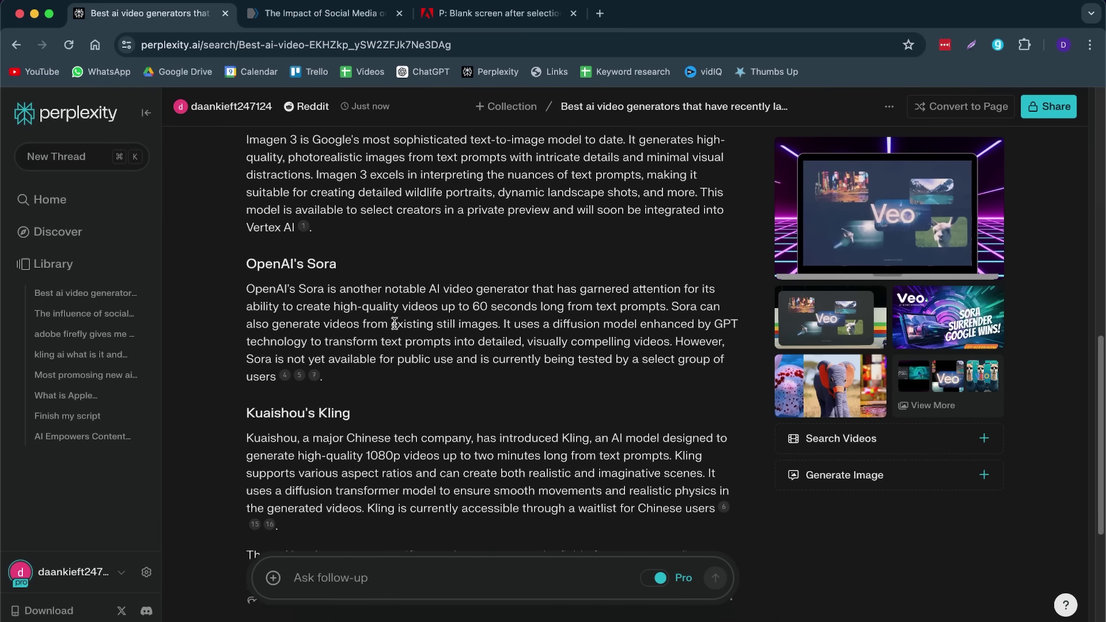
pyautogui.scroll(-1, 321, 357)
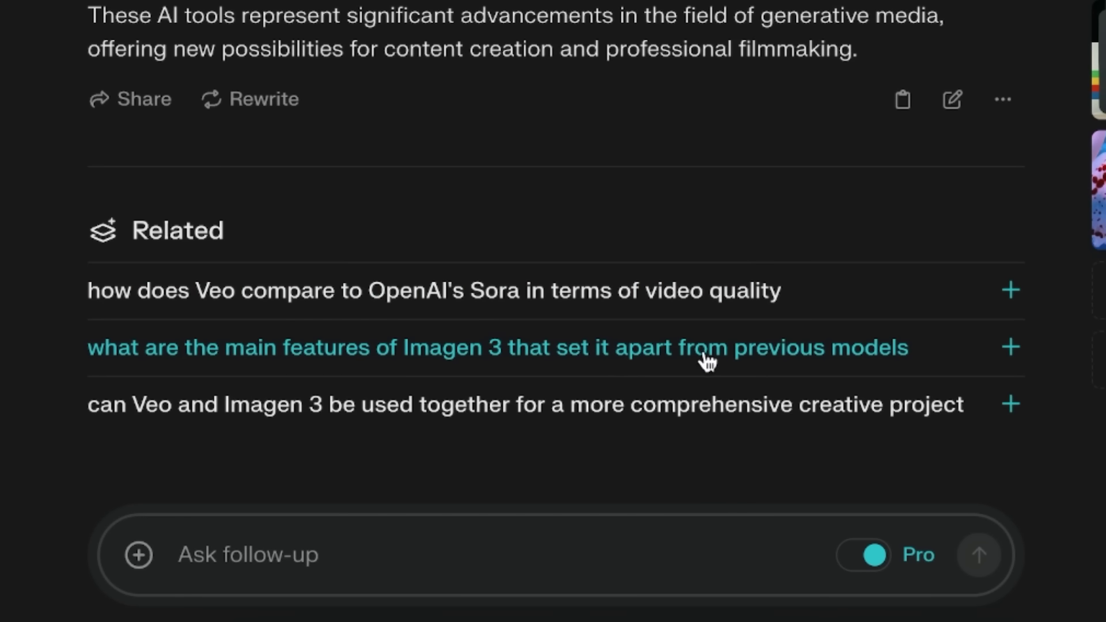
pyautogui.scroll(5, 714, 54)
pyautogui.scroll(-5, 431, 566)
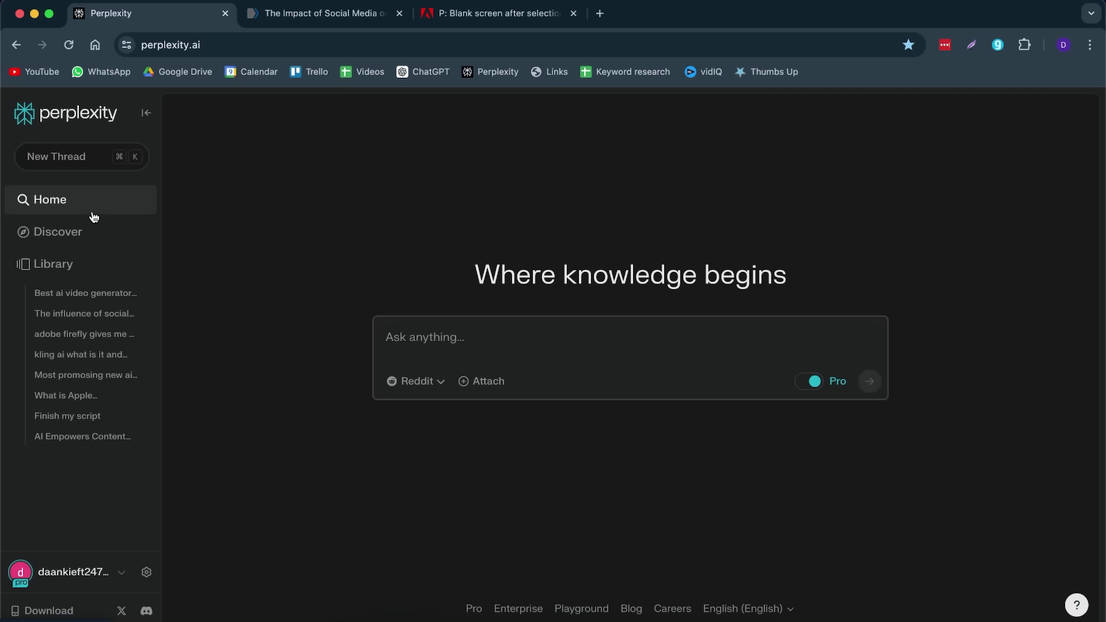
# Step: Open the Discover feed and browse its trending stories
pyautogui.click(70, 236)
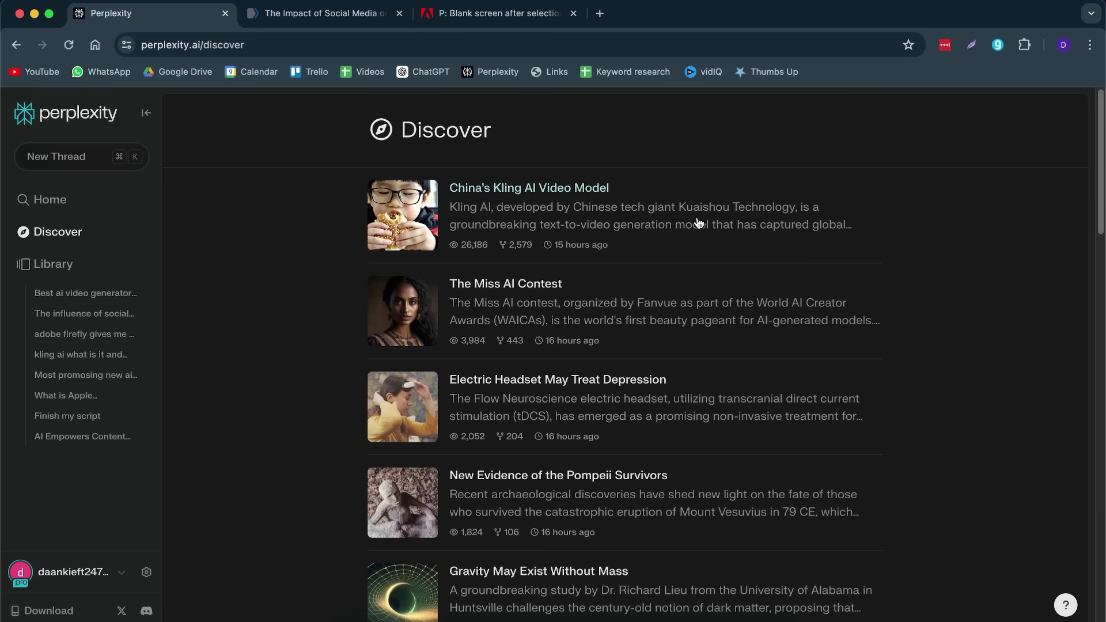
pyautogui.scroll(-5, 699, 224)
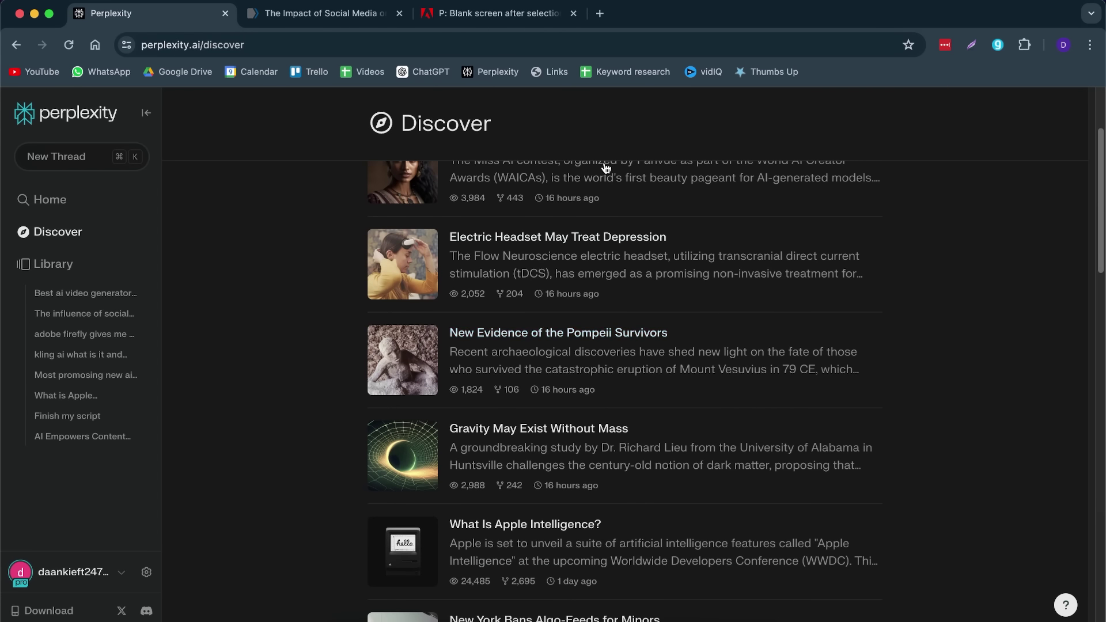
pyautogui.scroll(-1, 519, 288)
pyautogui.scroll(3, 549, 218)
pyautogui.scroll(-3, 505, 435)
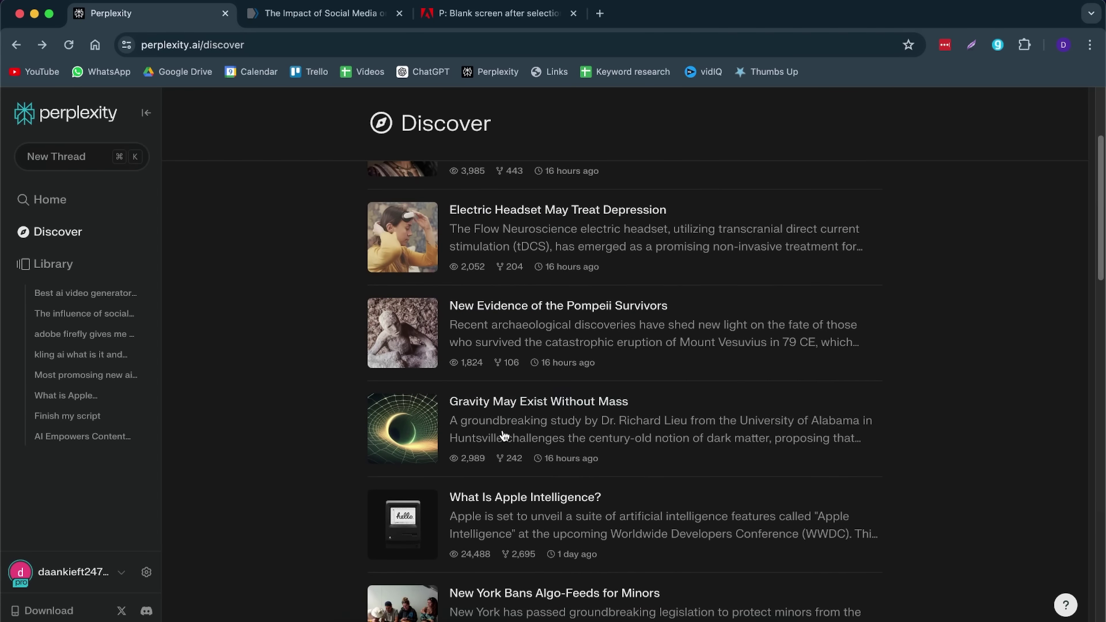
# Step: Read the 'Gravity May Exist Without Mass' article down to its topological defects and dark matter sections
pyautogui.click(498, 415)
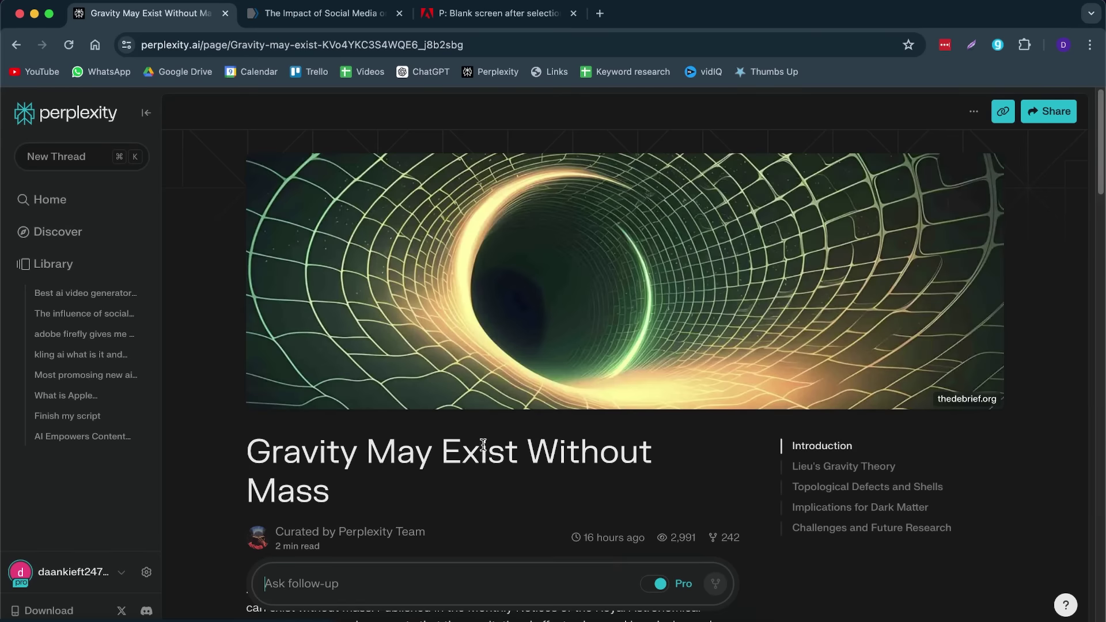
pyautogui.scroll(-5, 518, 374)
pyautogui.scroll(-15, 528, 345)
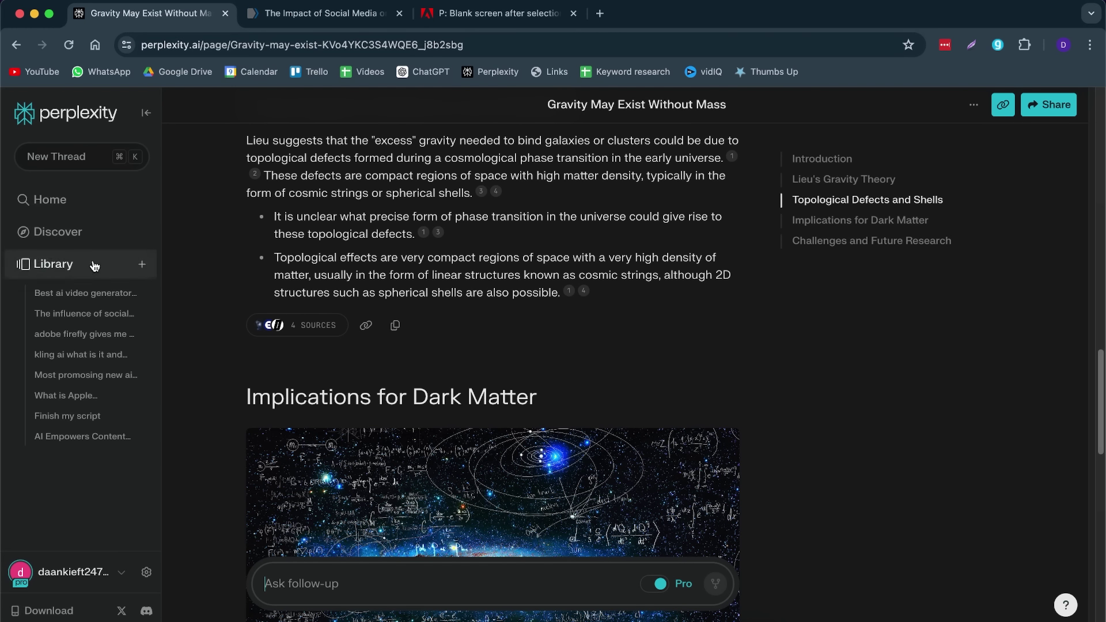
# Step: Generate a new Page on 'Mrbeast becoming the most subscribed youtuber'
pyautogui.click(143, 266)
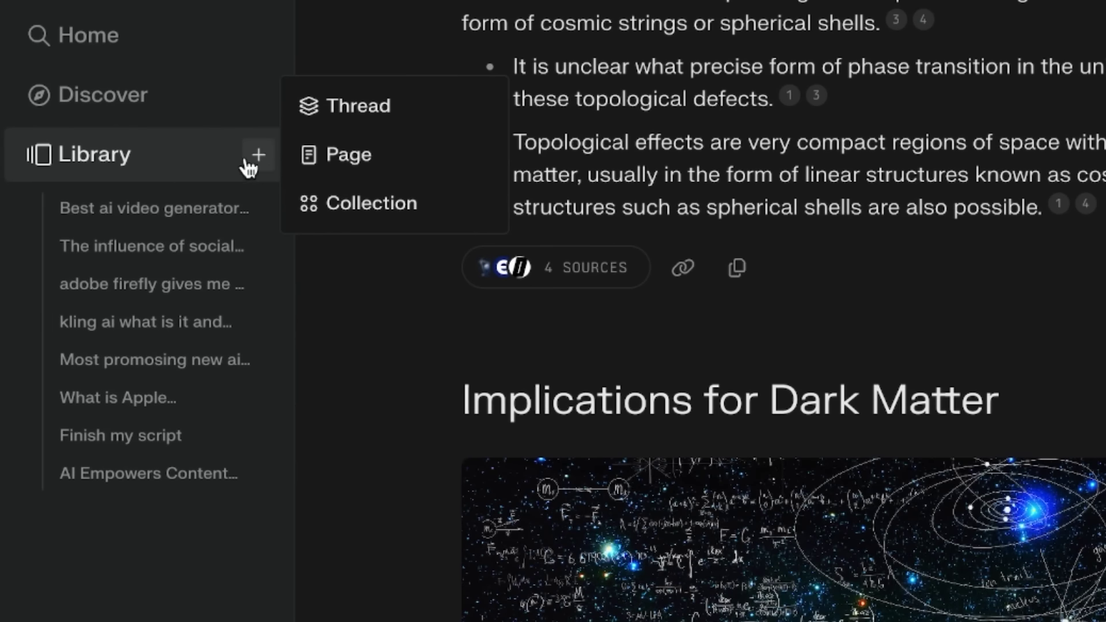
pyautogui.click(387, 156)
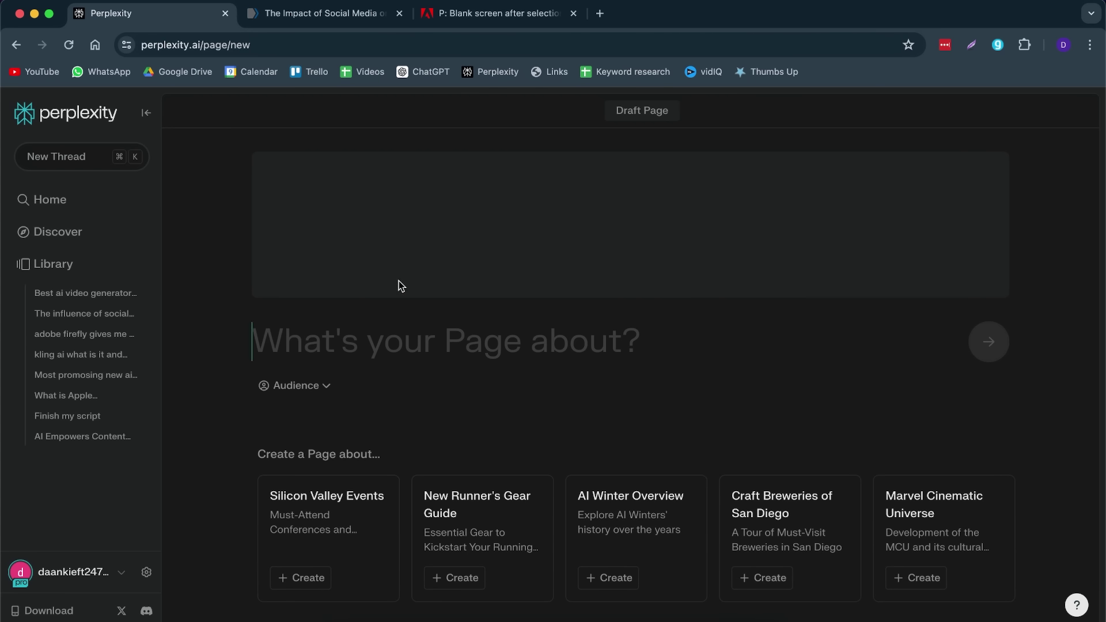
pyautogui.write('Mrbeast overt')
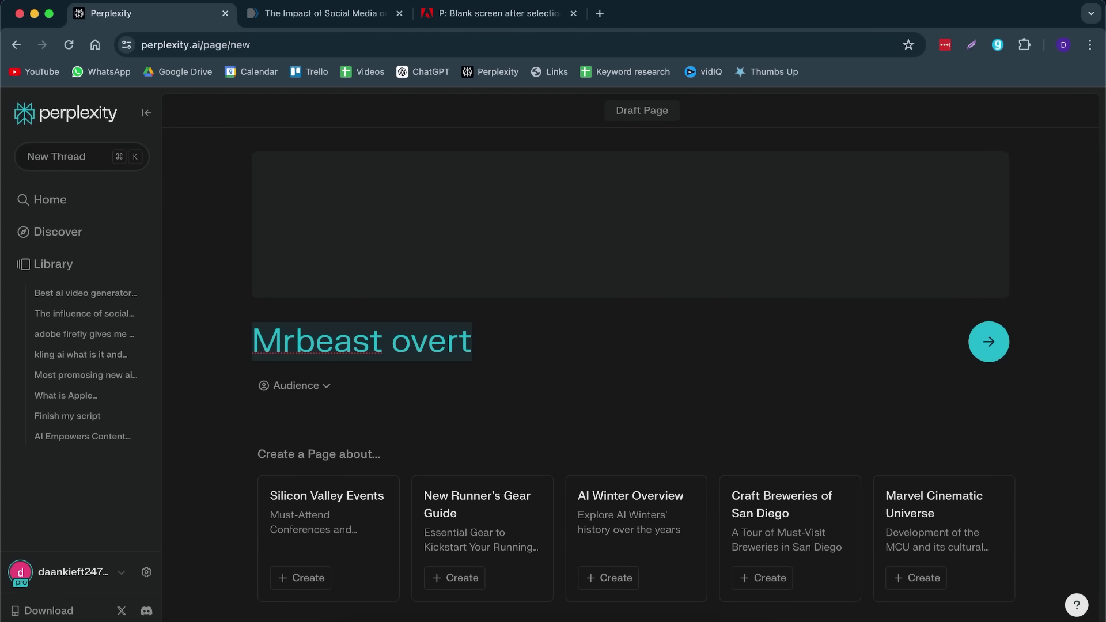
pyautogui.write('Mrbe')
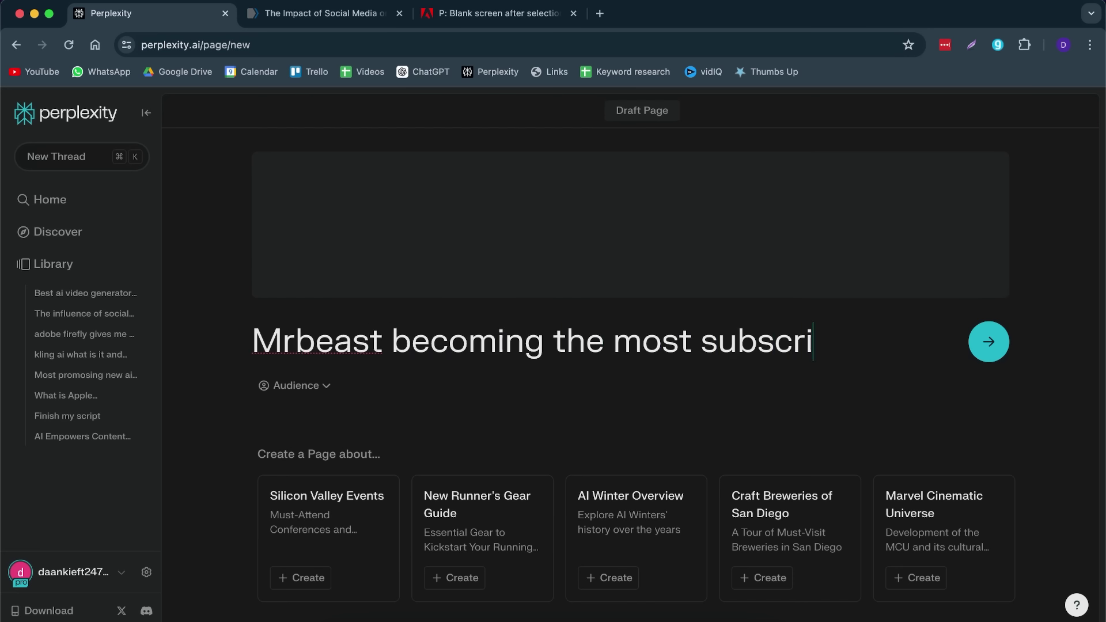
pyautogui.write('ast becoming the most subscribed youtuber')
pyautogui.press('Return')
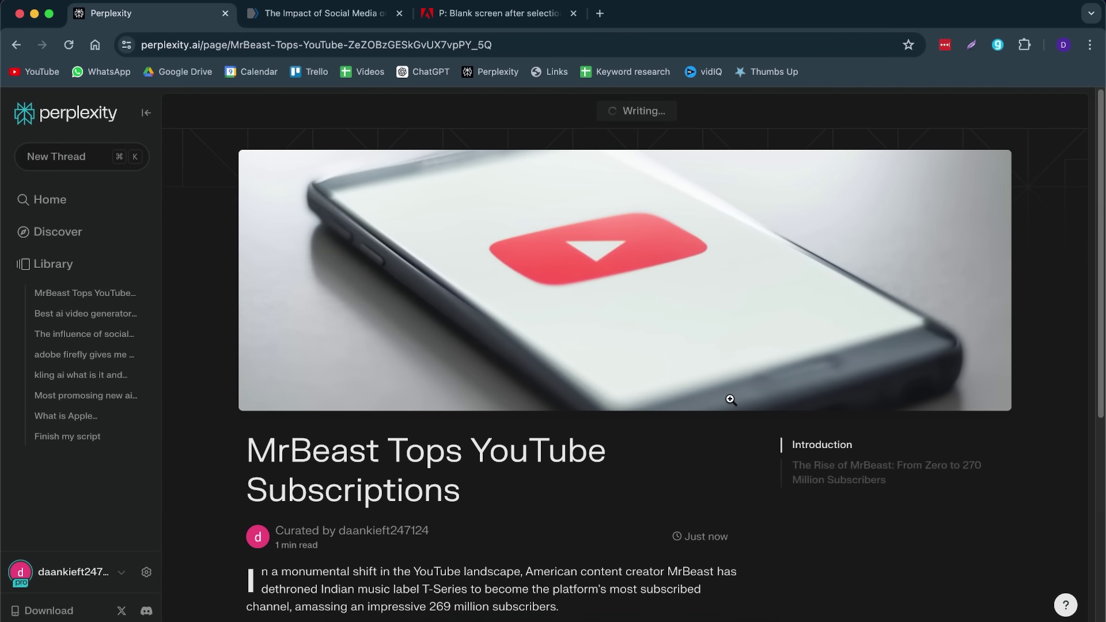
# Step: Add a 'mrbeast vs tseries' section, generated as 'MrBeast Overtakes T-Series' after The Rise of MrBeast
pyautogui.scroll(-6, 595, 316)
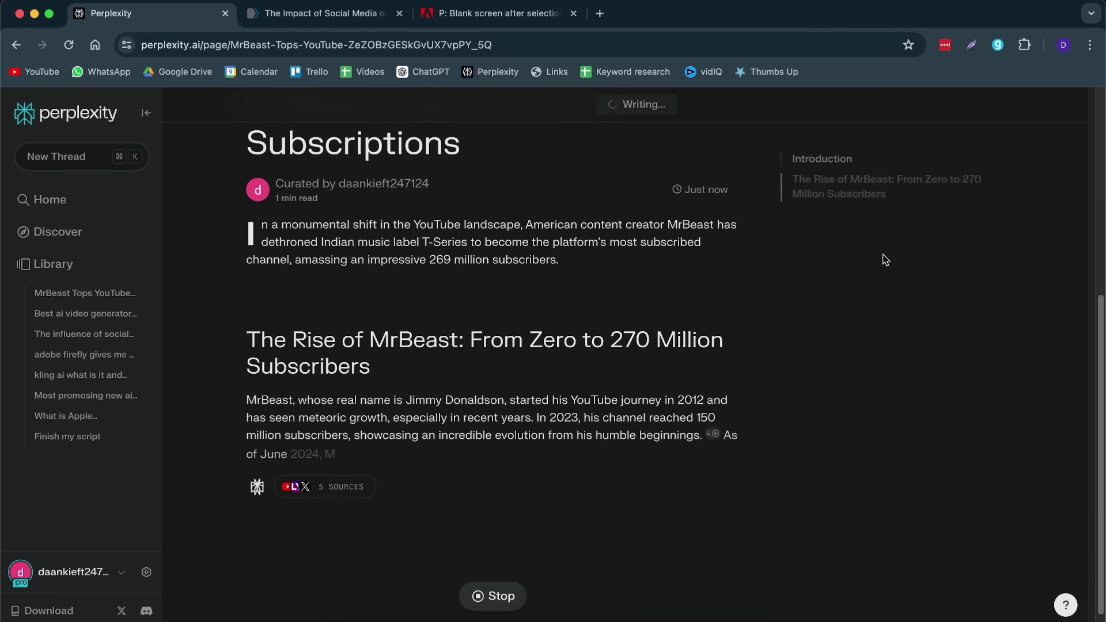
pyautogui.scroll(-1, 433, 411)
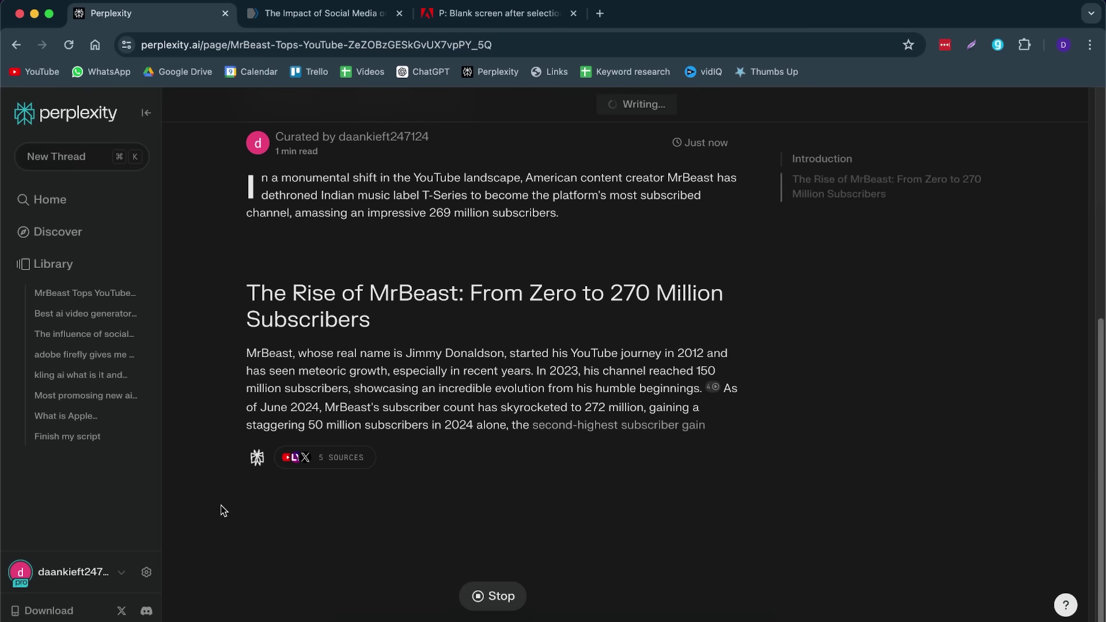
pyautogui.scroll(7, 464, 343)
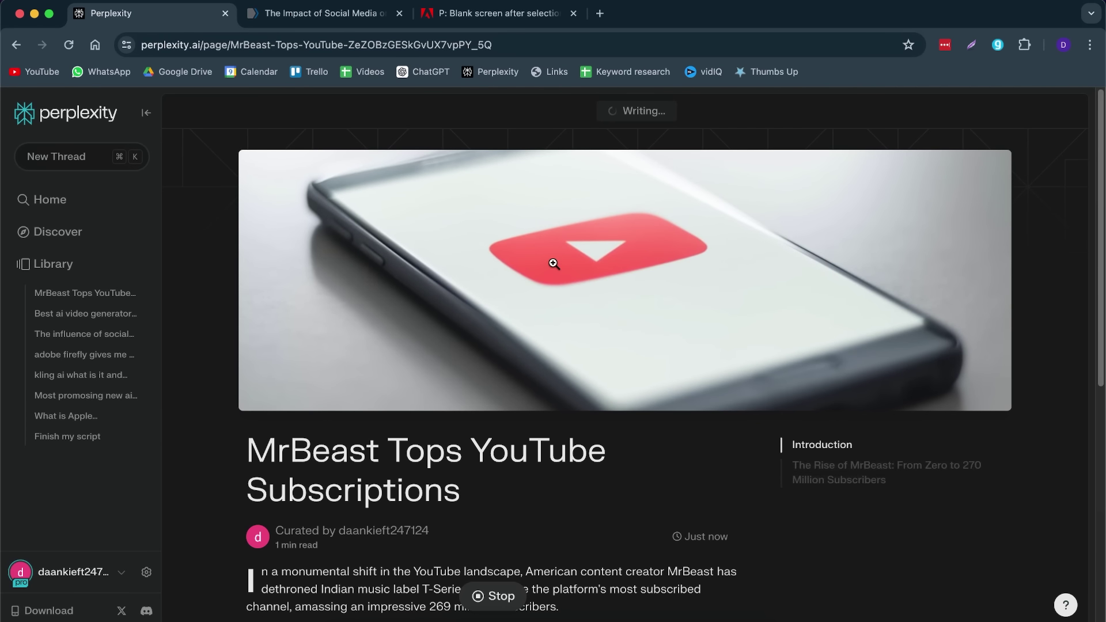
pyautogui.scroll(-5, 500, 345)
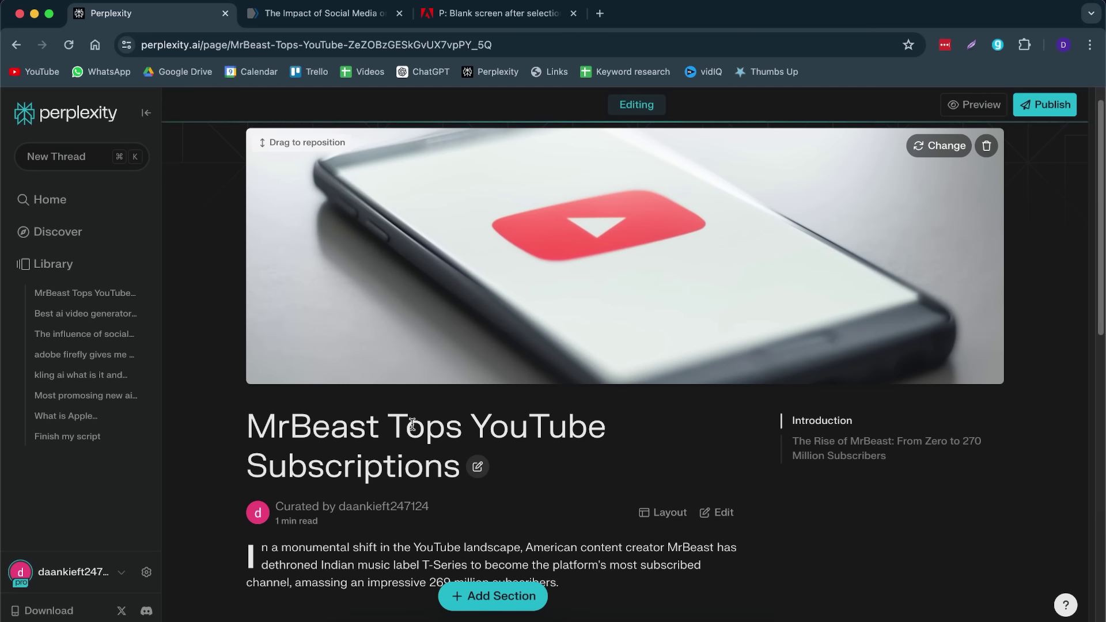
pyautogui.scroll(-15, 413, 424)
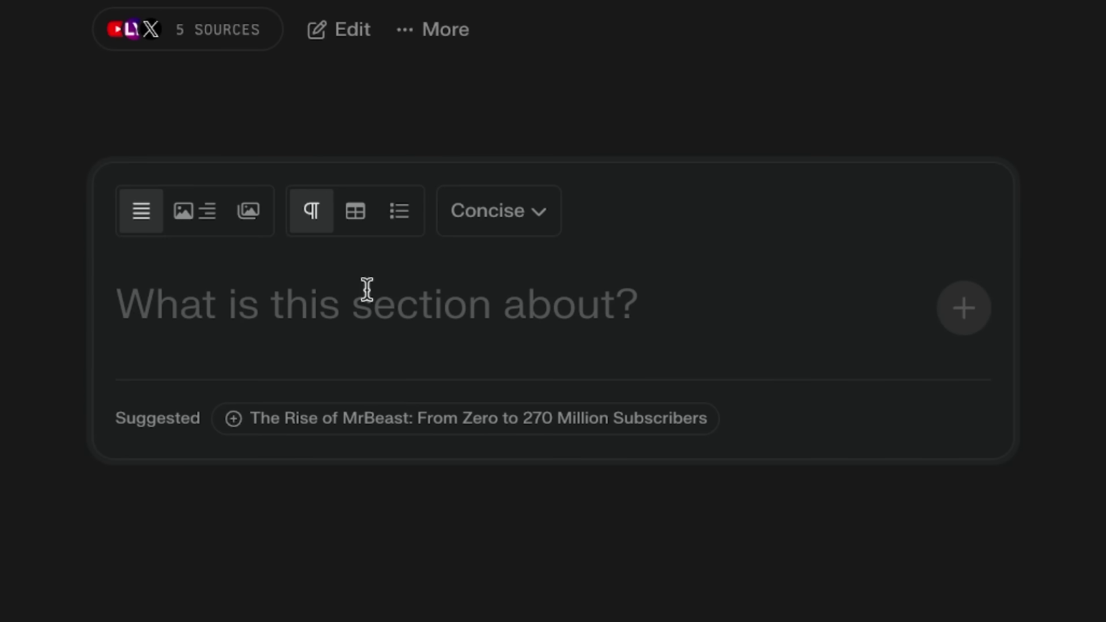
pyautogui.write('mrbeast vs tseries')
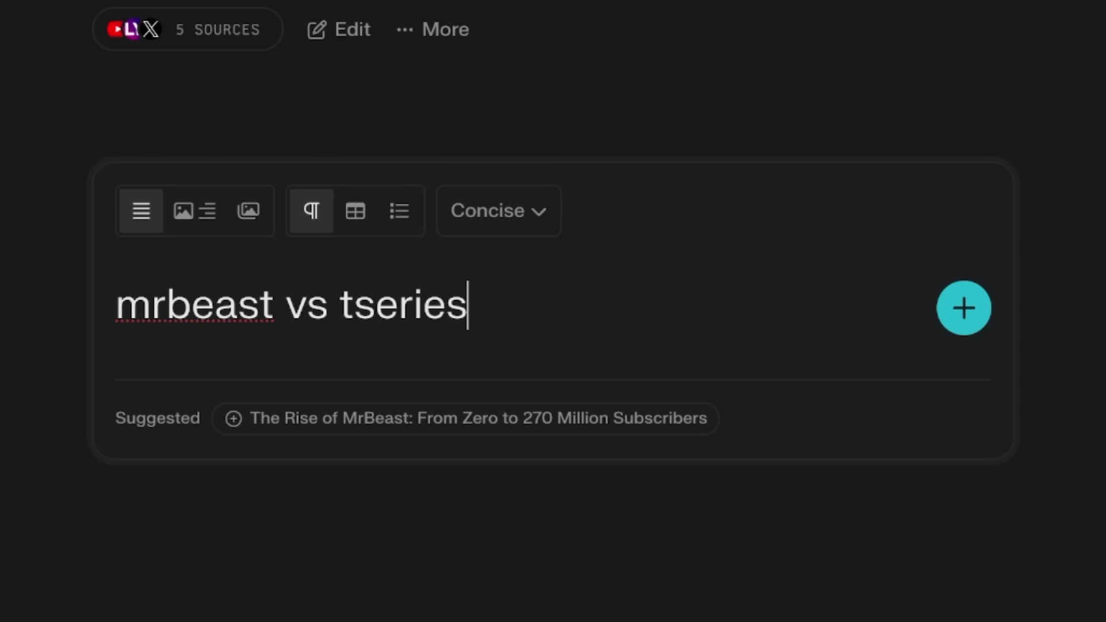
pyautogui.press('Return')
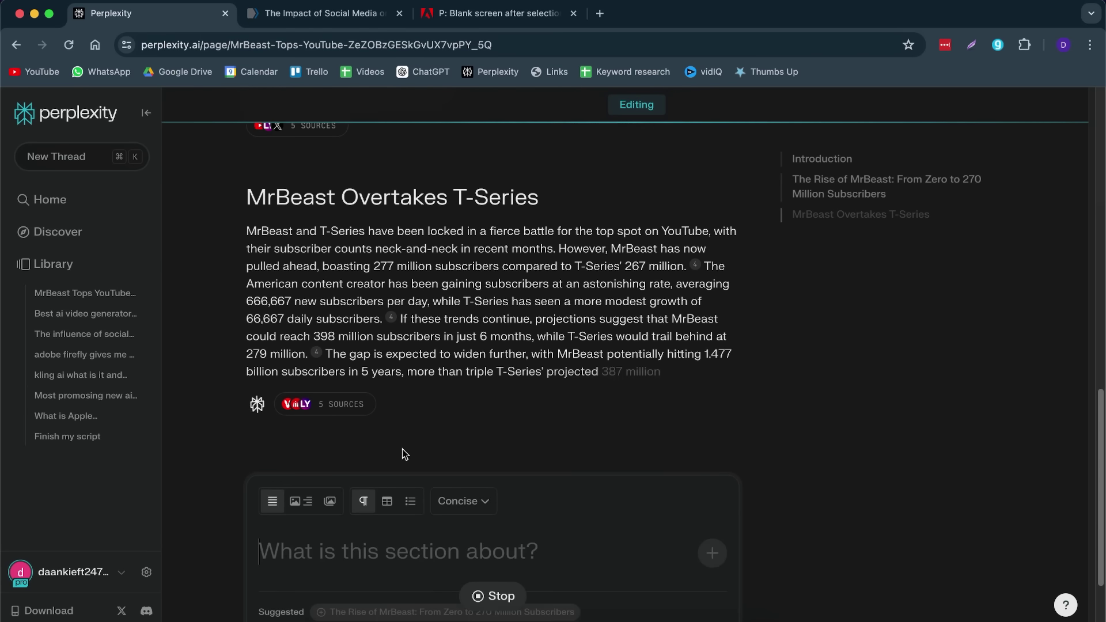
pyautogui.scroll(10, 494, 470)
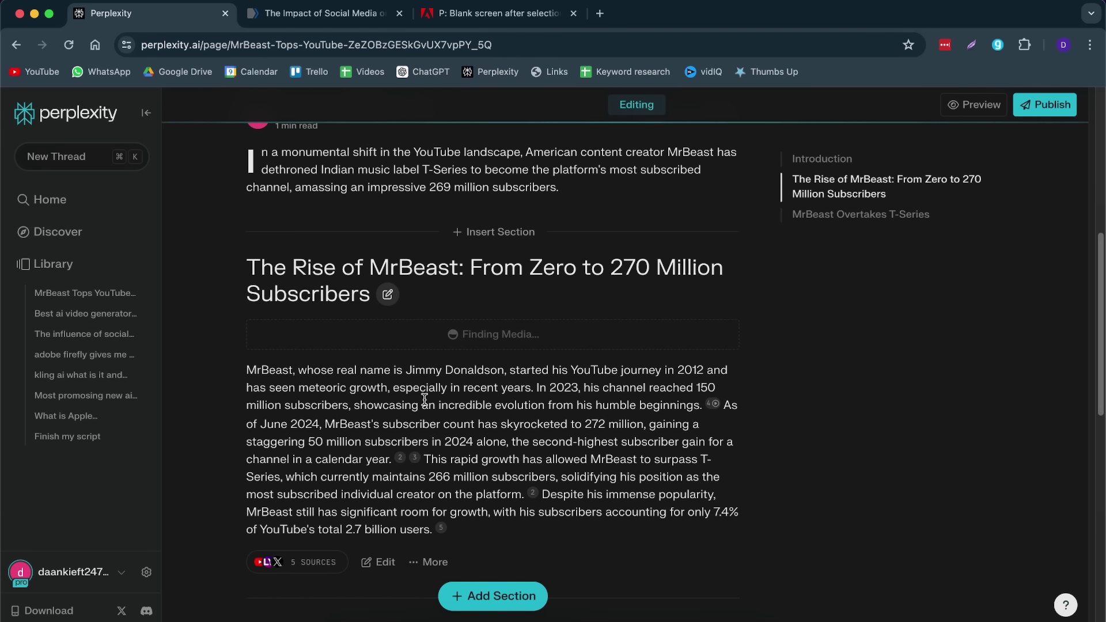
# Step: Swap The Rise of MrBeast image for a generated photo-style portrait of a young man in a hoodie
pyautogui.scroll(-5, 502, 380)
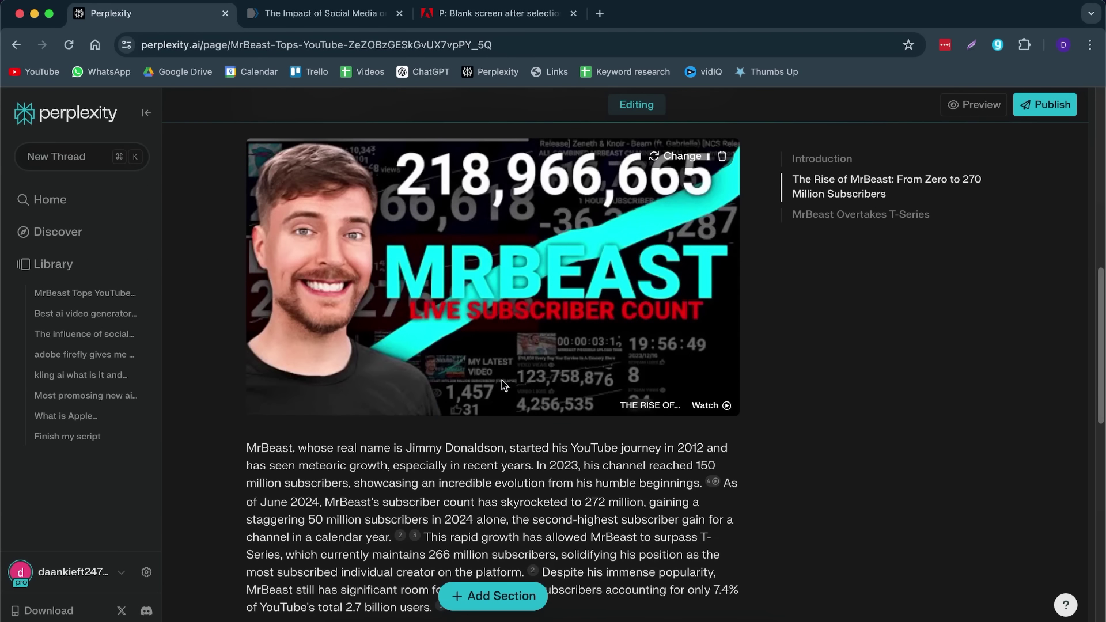
pyautogui.click(653, 159)
pyautogui.scroll(-6, 864, 415)
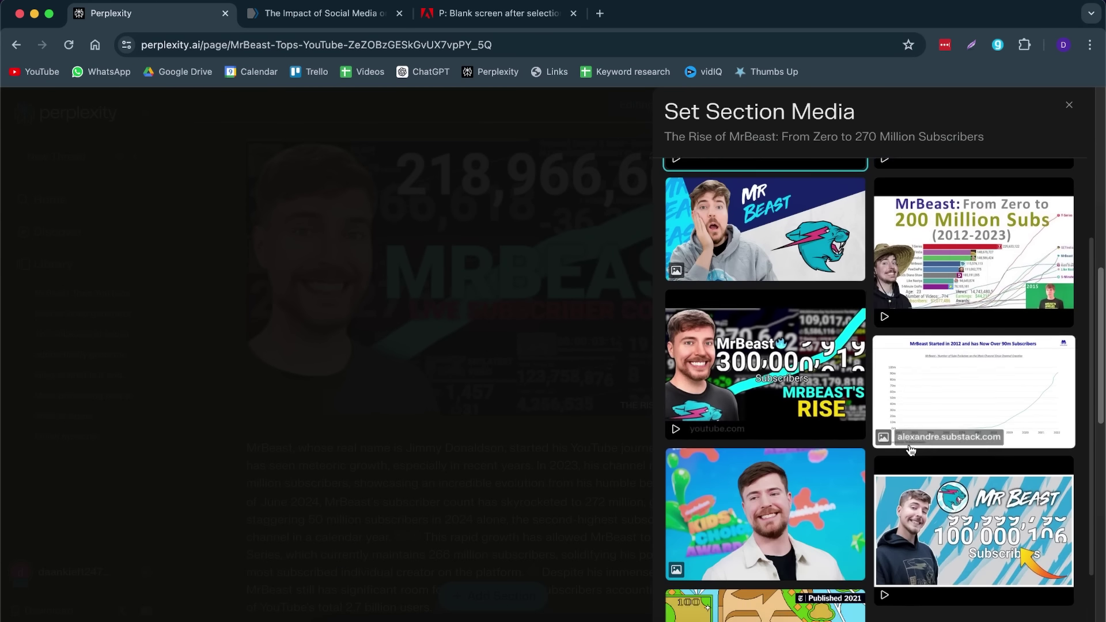
pyautogui.scroll(10, 815, 352)
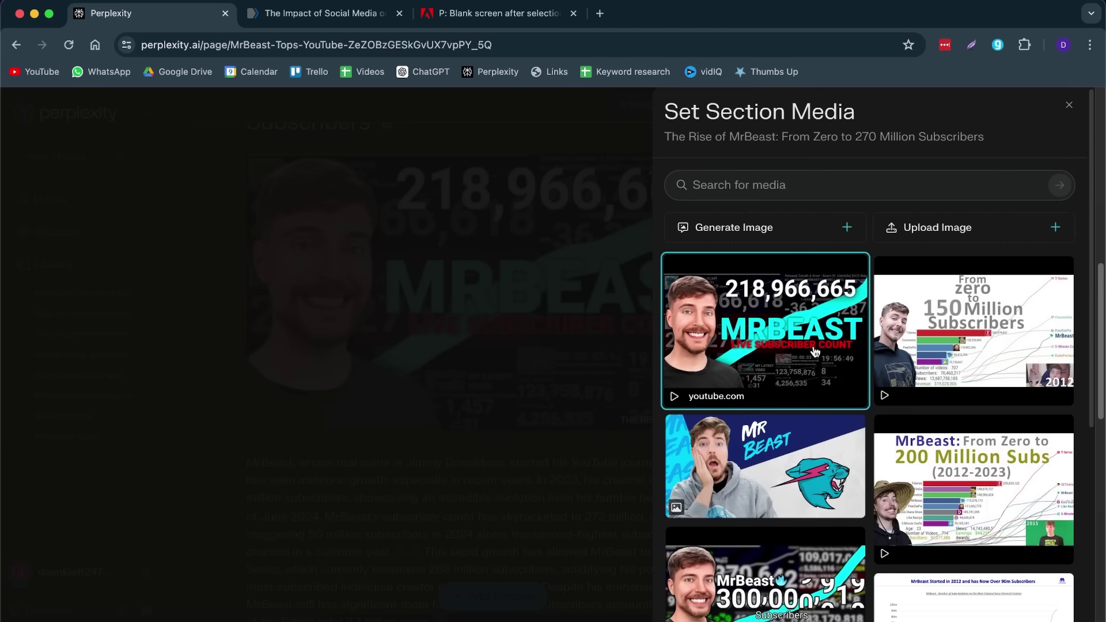
pyautogui.click(730, 233)
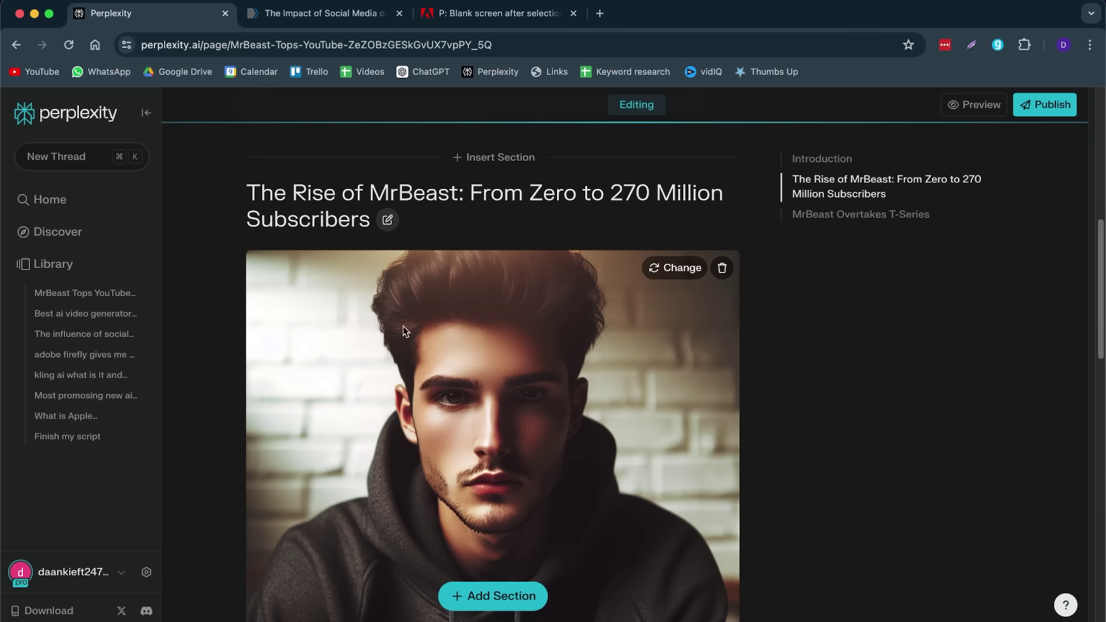
# Step: Start a new Page about Alexander the Great in Egypt
pyautogui.click(42, 236)
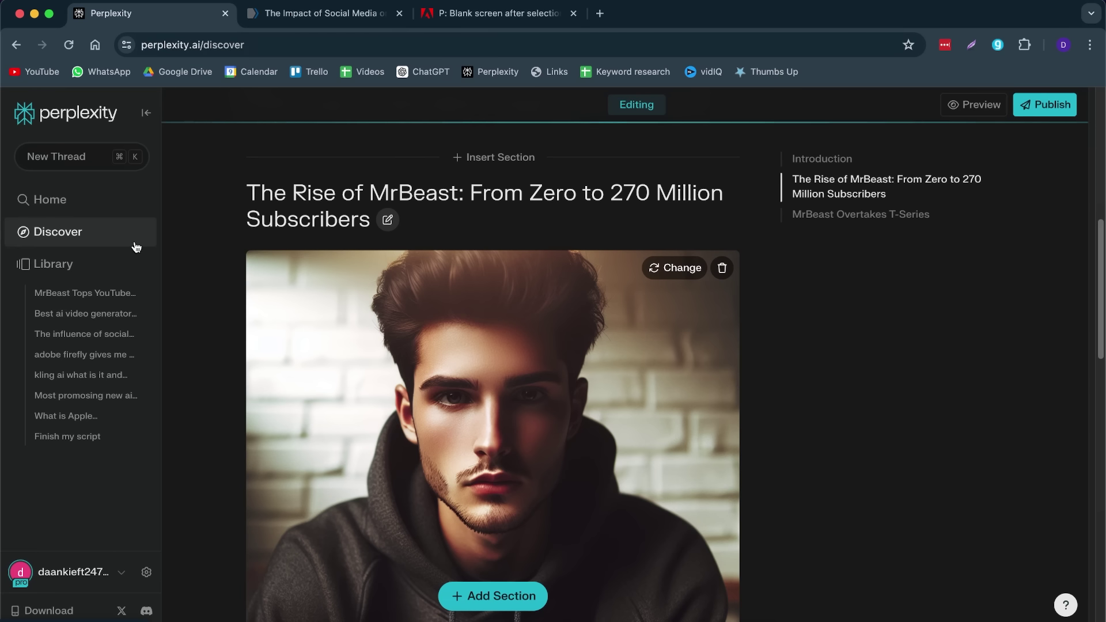
pyautogui.click(142, 264)
pyautogui.click(212, 271)
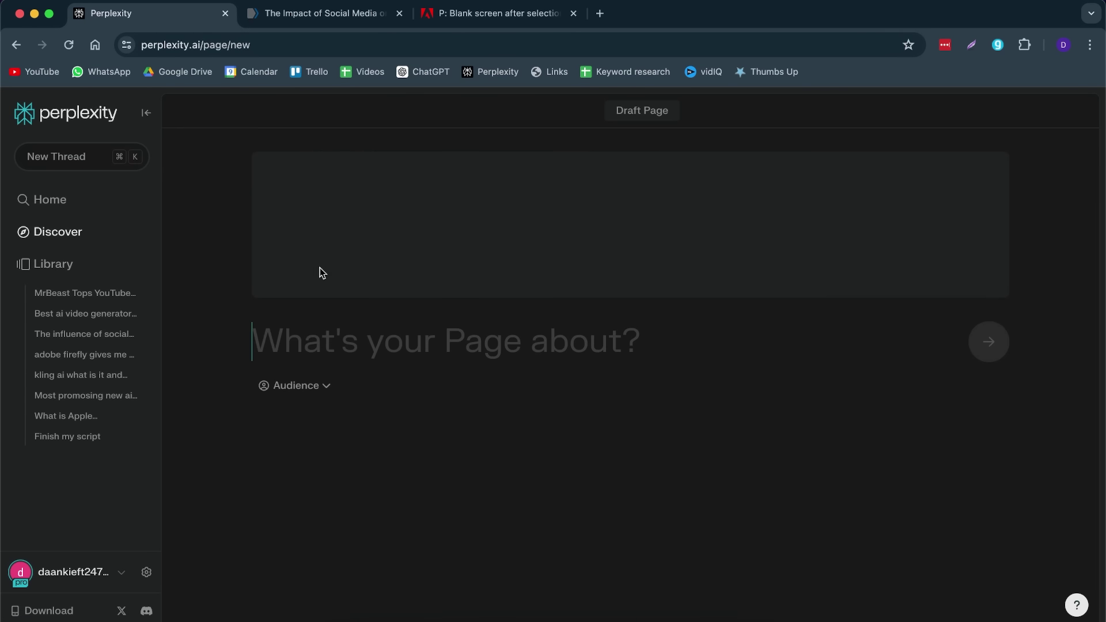
pyautogui.write('Alexa')
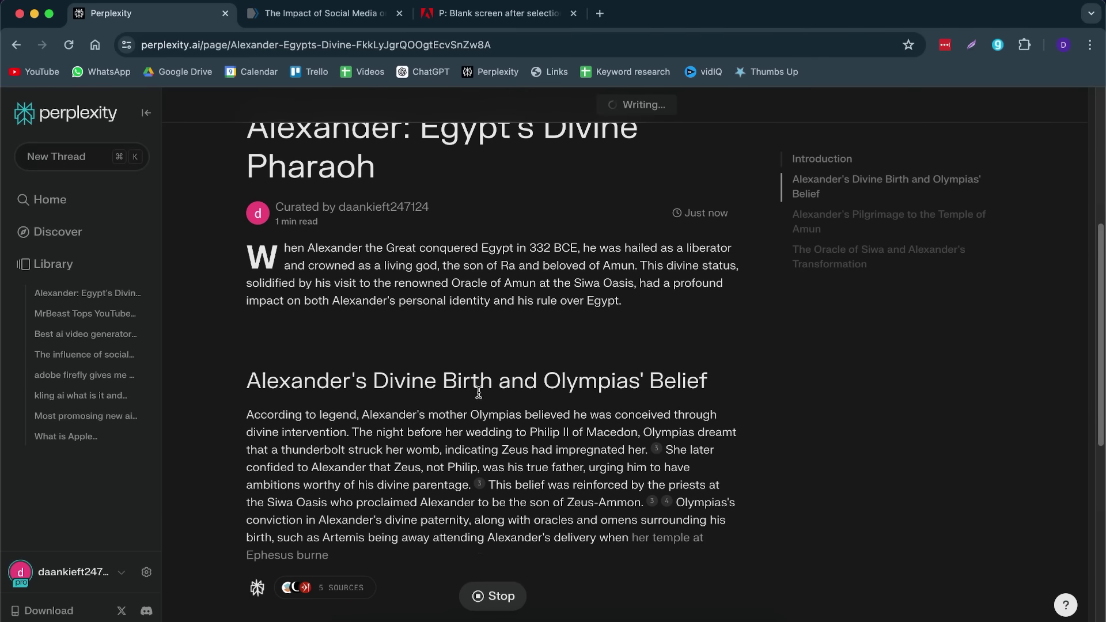
# Step: Review the generated 'Alexander: Egypt's Divine Pharaoh' page with its introduction and three sections
pyautogui.scroll(-3, 438, 438)
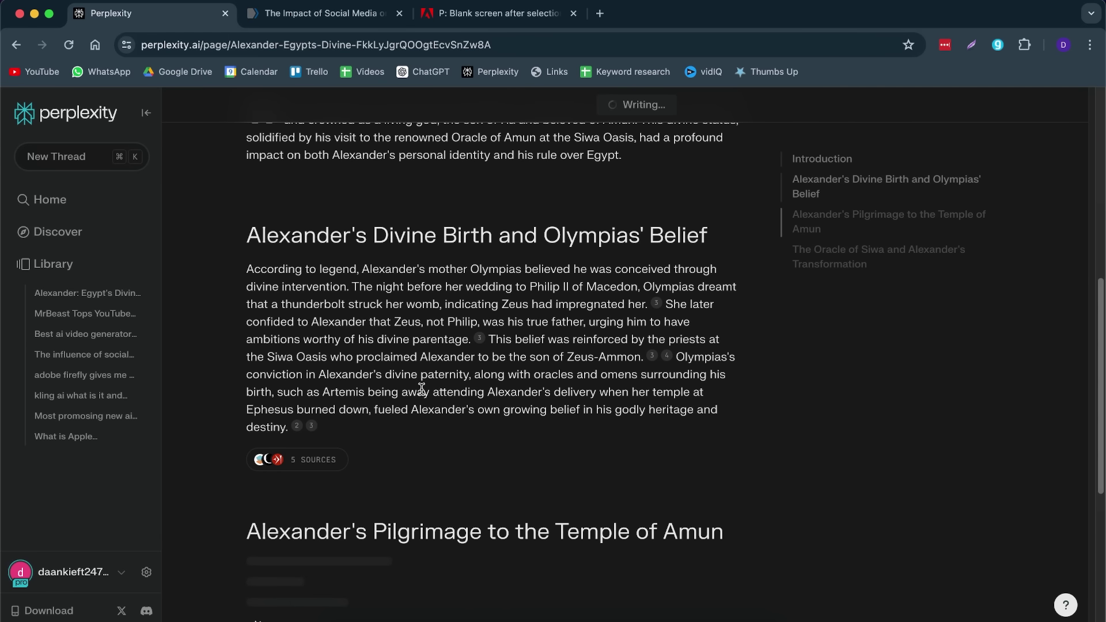
pyautogui.scroll(-5, 421, 390)
pyautogui.scroll(11, 420, 402)
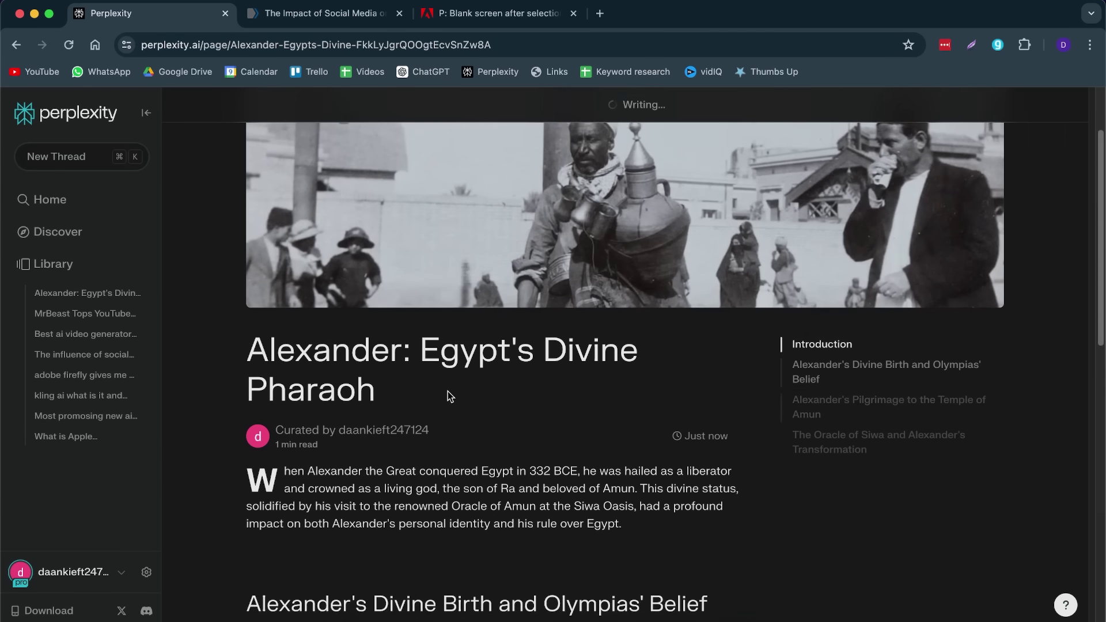
pyautogui.scroll(2, 450, 395)
pyautogui.scroll(-3, 541, 382)
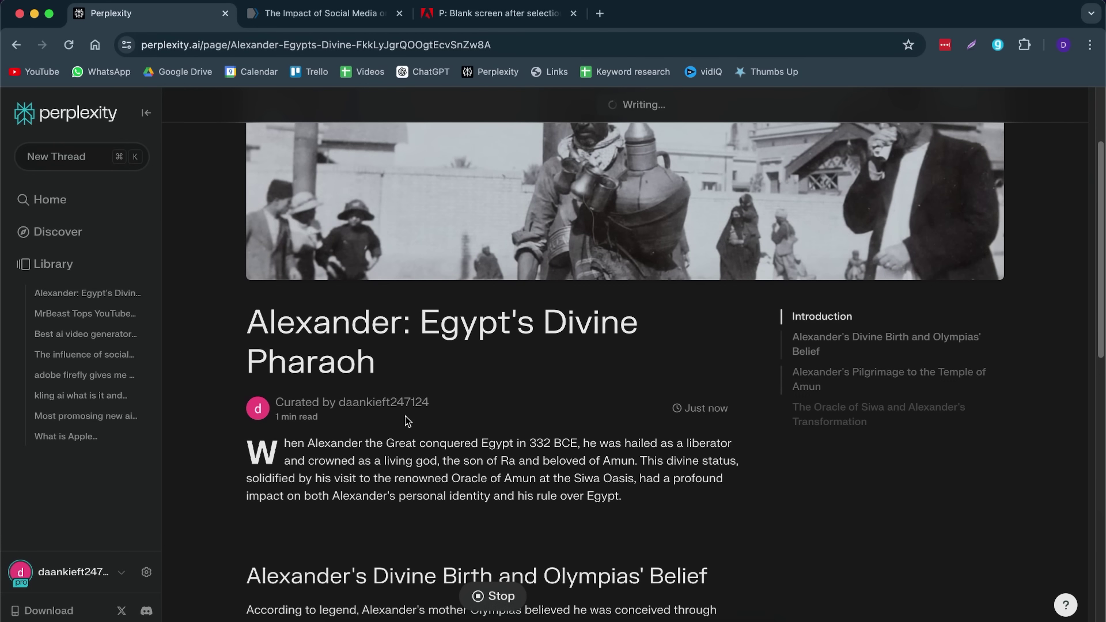
pyautogui.scroll(-5, 618, 444)
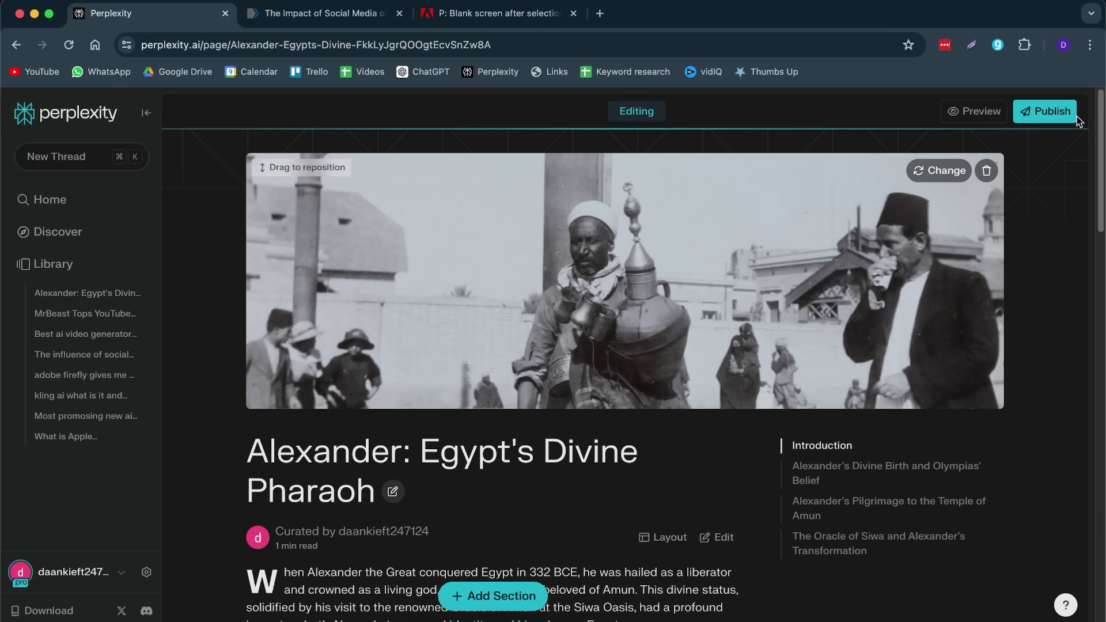
# Step: Publish the Alexander page and set a Giza pyramids photo as its header image
pyautogui.click(1044, 111)
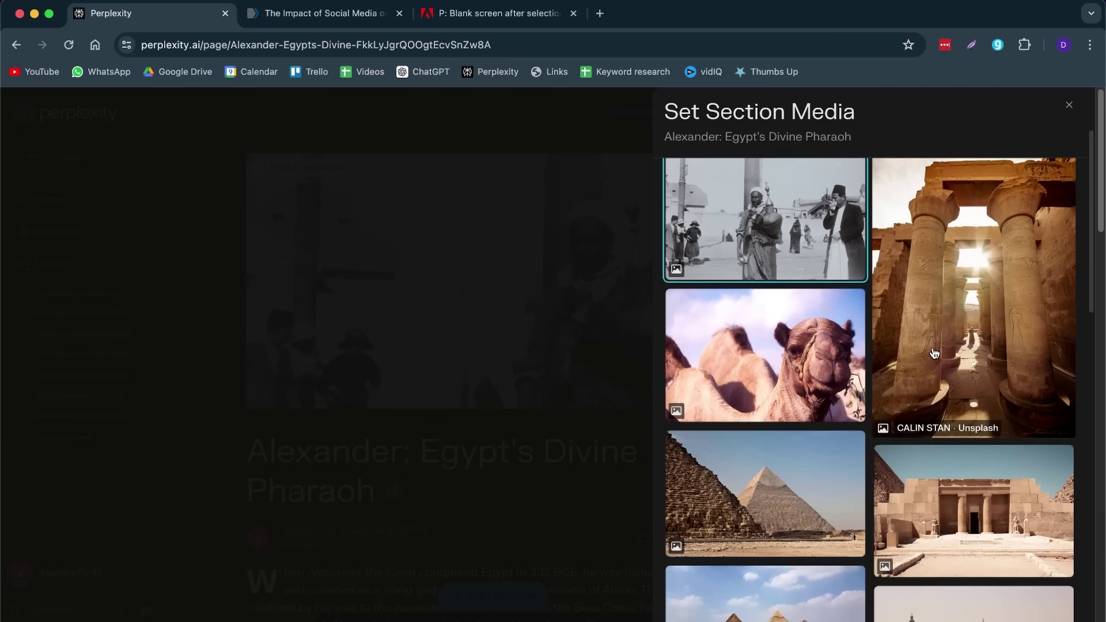
pyautogui.scroll(-4, 934, 352)
pyautogui.click(726, 297)
pyautogui.scroll(-2, 658, 399)
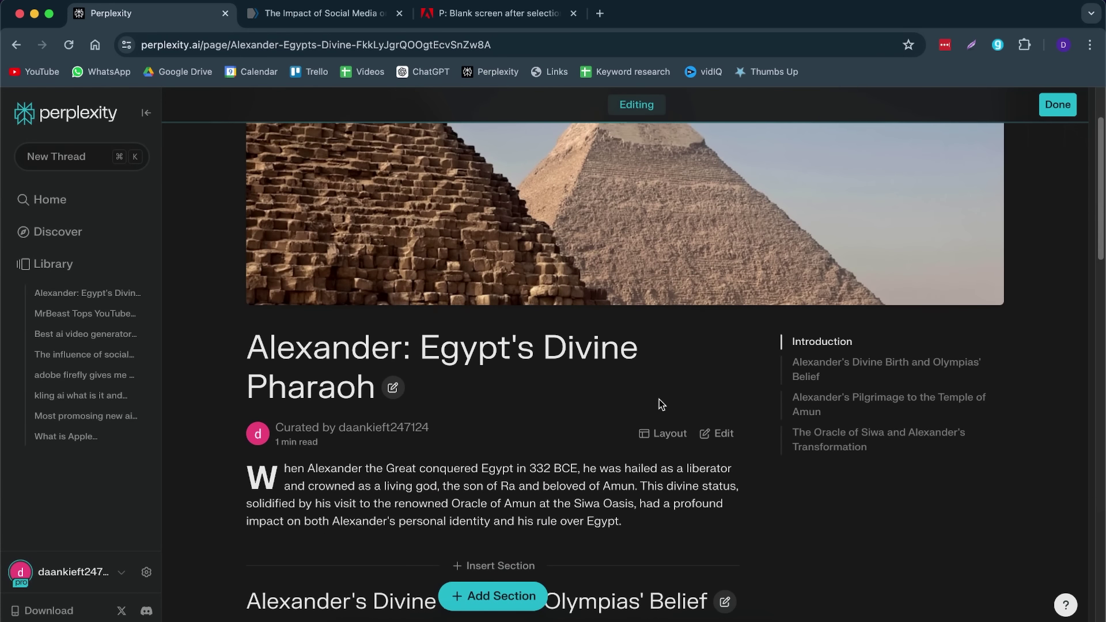
pyautogui.scroll(2, 815, 346)
pyautogui.scroll(-8, 591, 347)
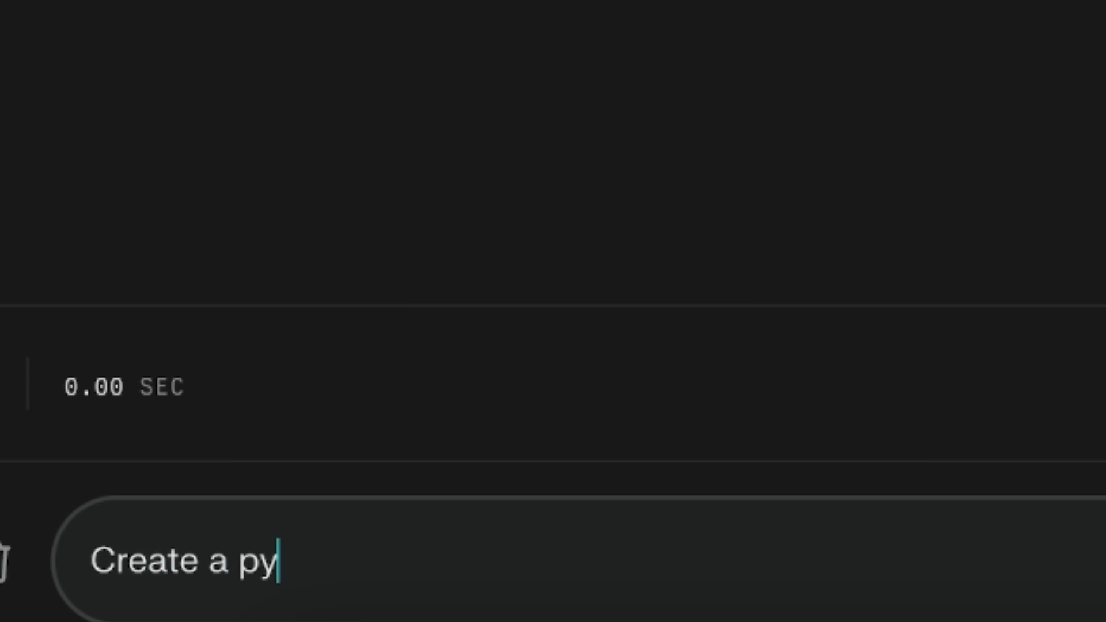
# Step: Ask the playground to 'Create a python script to scrape data from a website' and review the BeautifulSoup answer
pyautogui.write('thon scri')
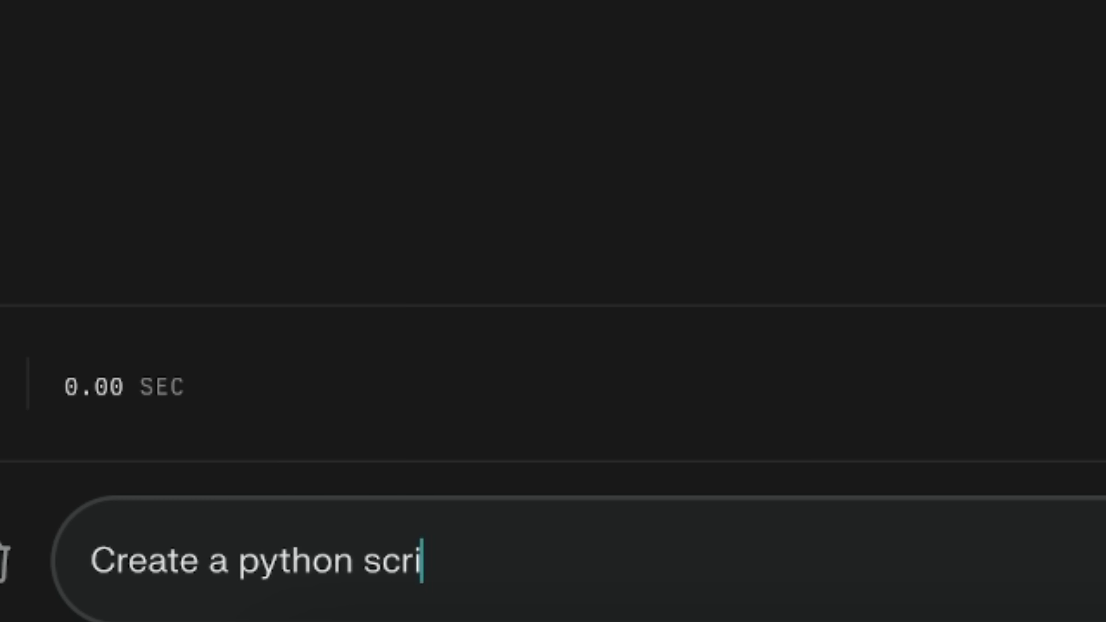
pyautogui.write('pt to scra')
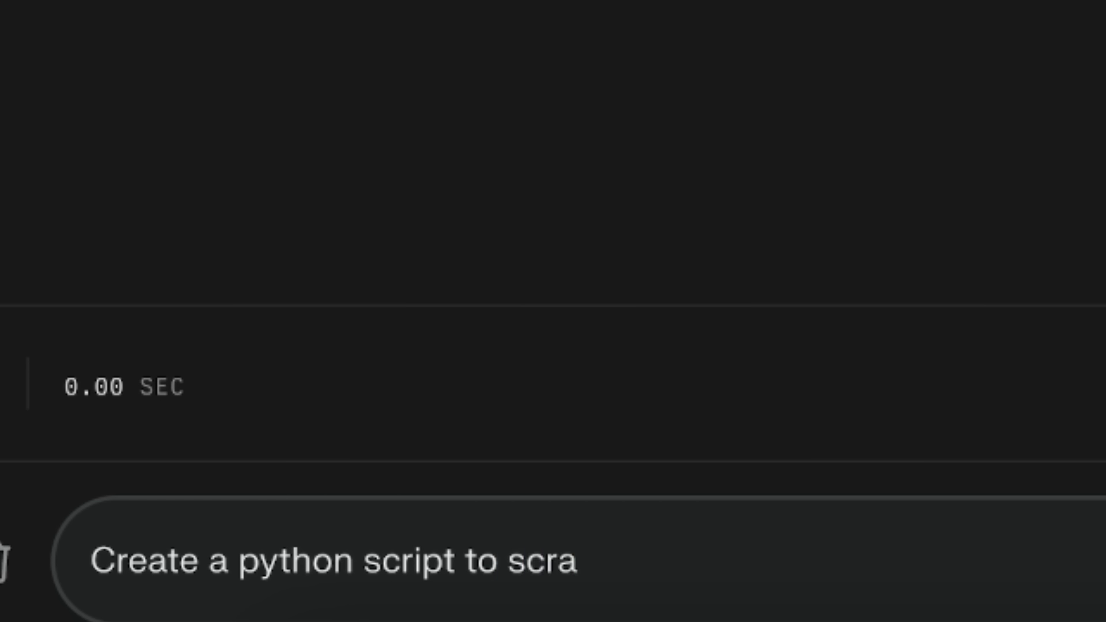
pyautogui.write('pe data from a website')
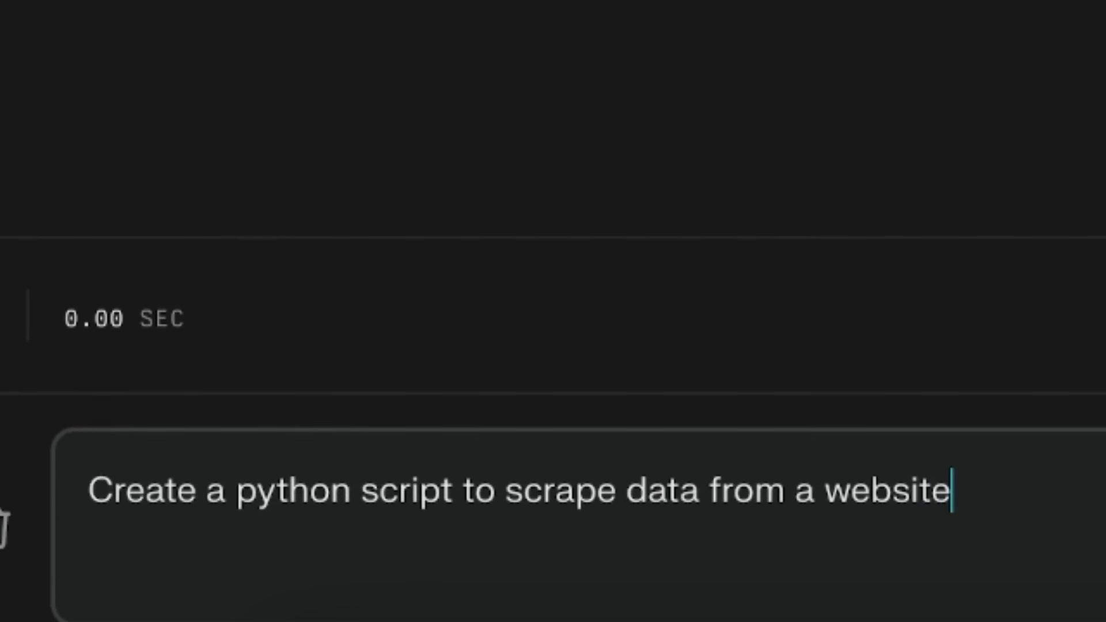
pyautogui.press('Return')
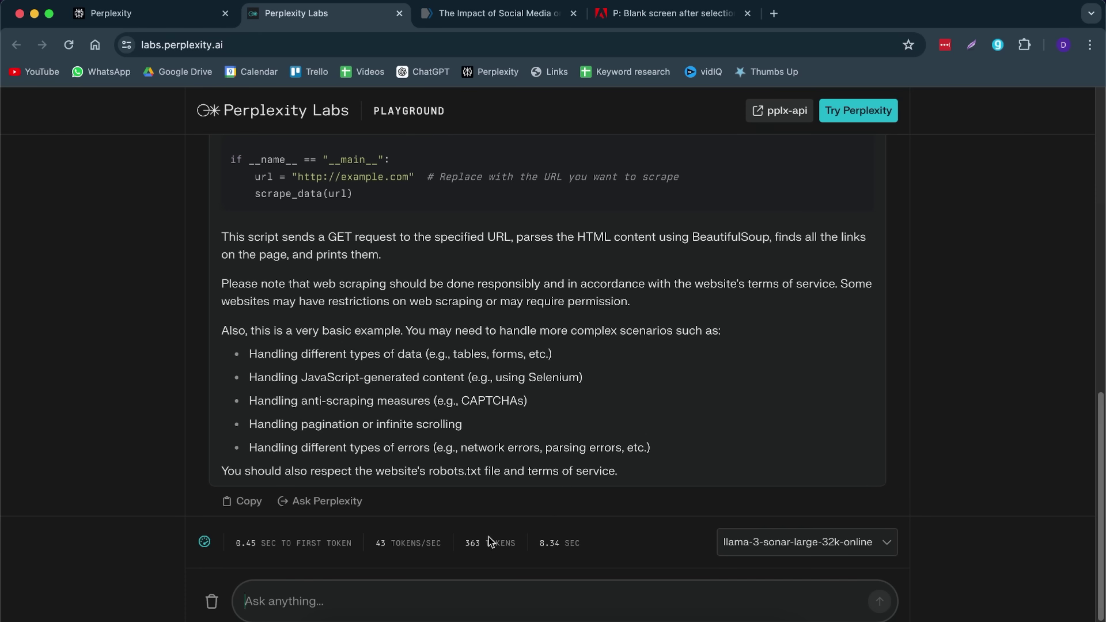
pyautogui.scroll(5, 521, 354)
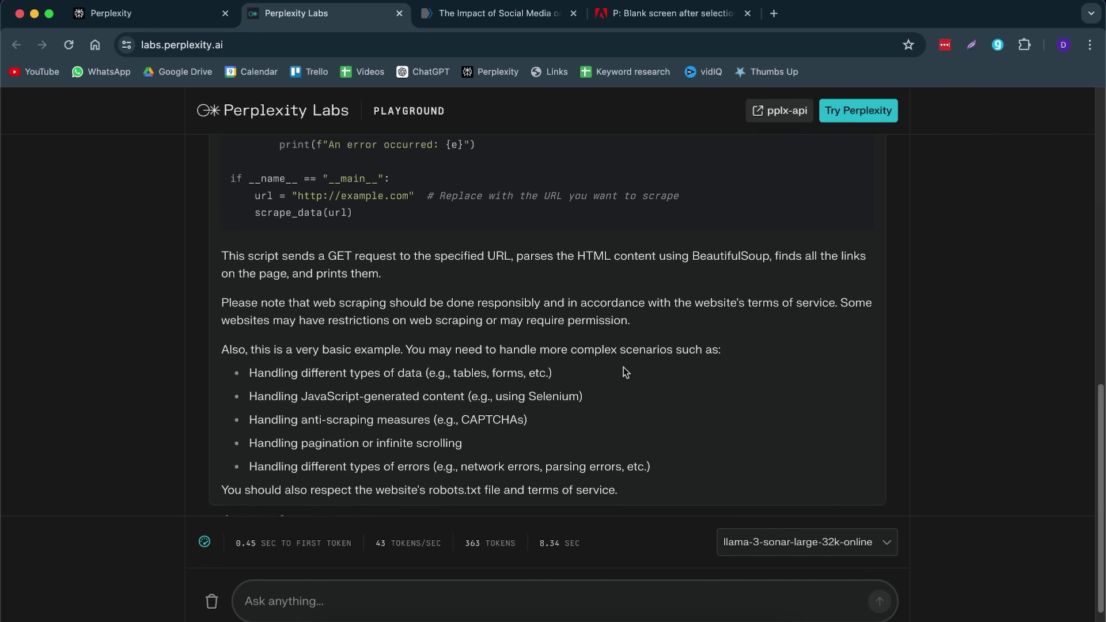
pyautogui.scroll(-6, 448, 228)
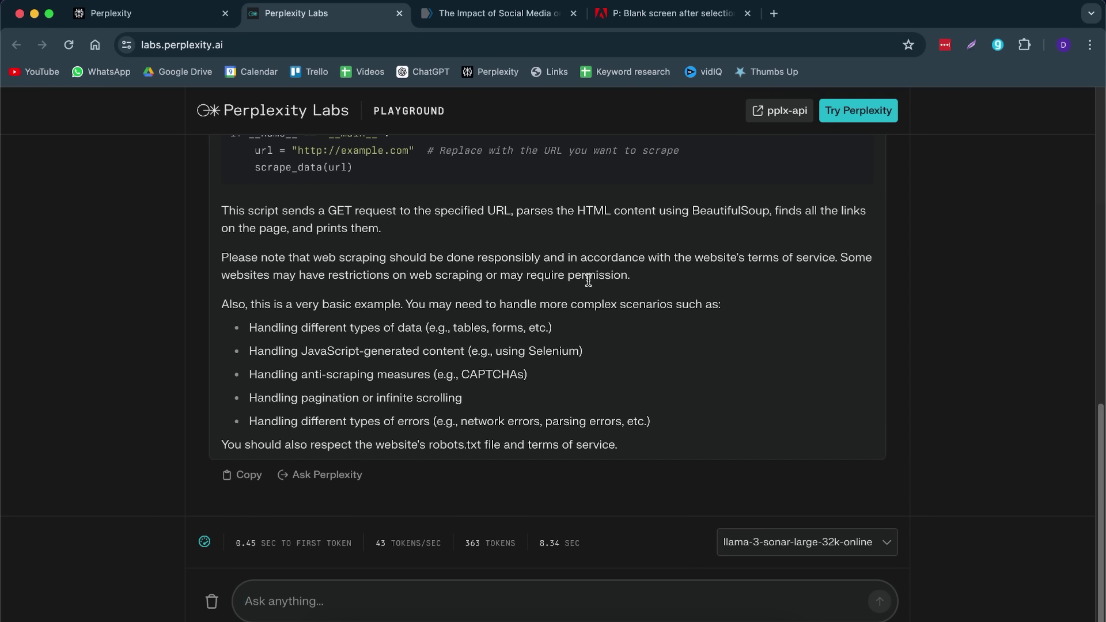